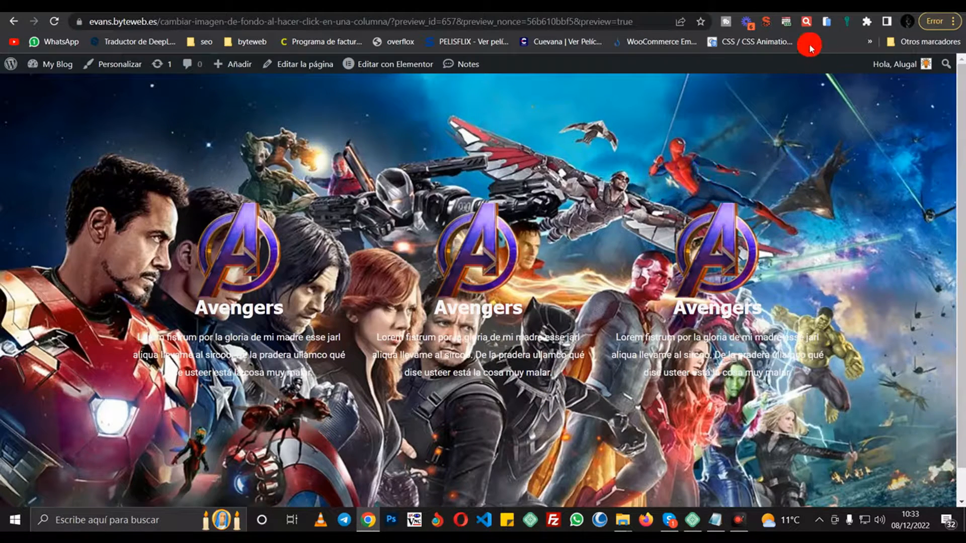
- Delete both existing top-level containers from the page in the Elementor editor and open the page settings
left_click(809, 7)
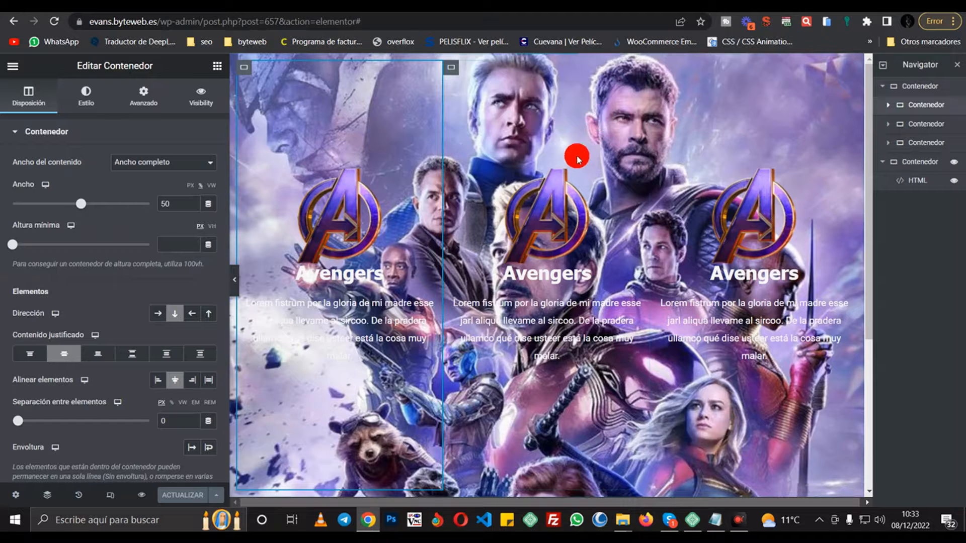
right_click(915, 87)
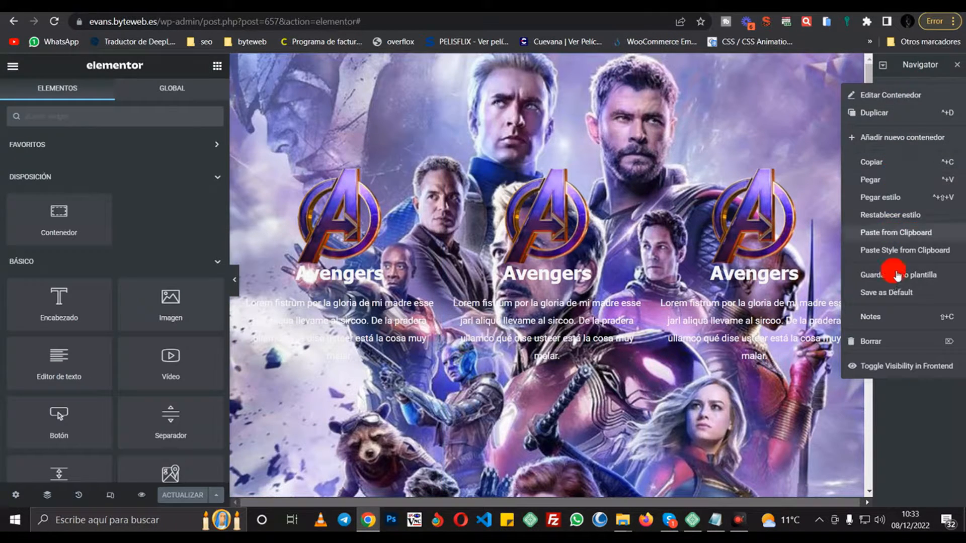
left_click(874, 341)
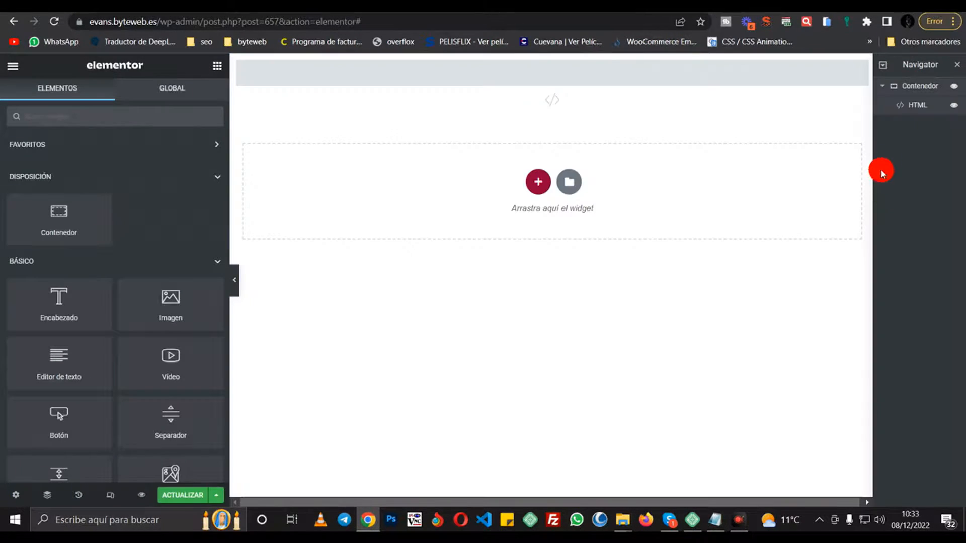
right_click(911, 86)
left_click(879, 346)
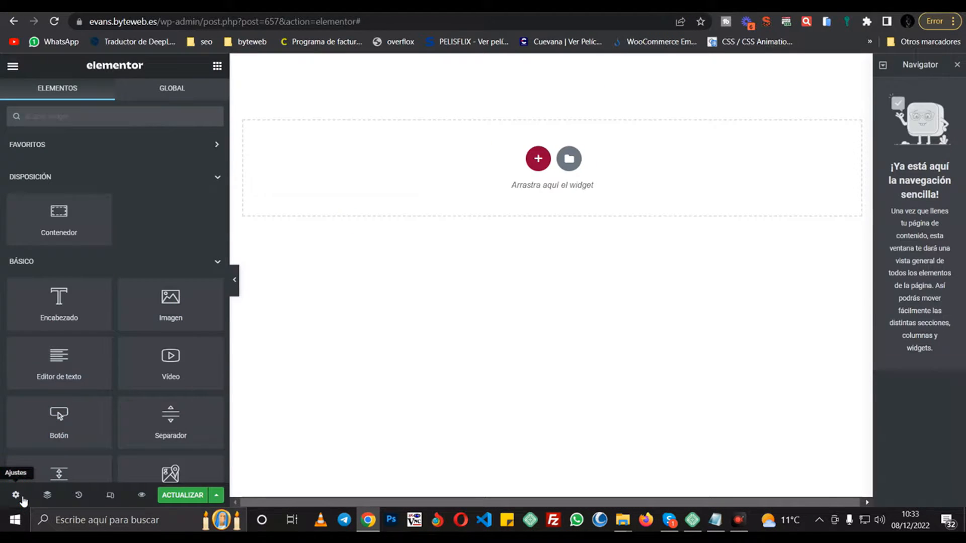
left_click(15, 495)
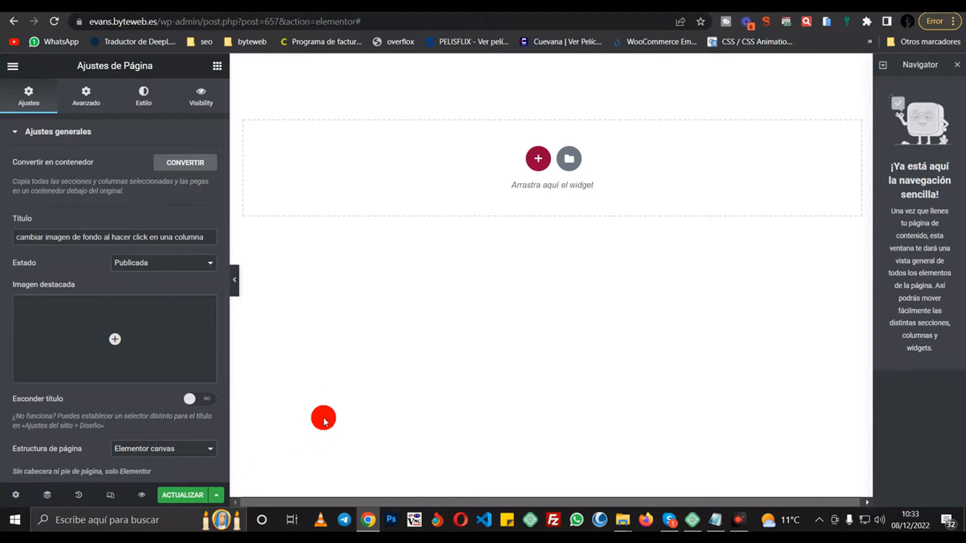
- Add a two-column container structure to the empty page and insert a third inner container beside the first one
left_click(536, 160)
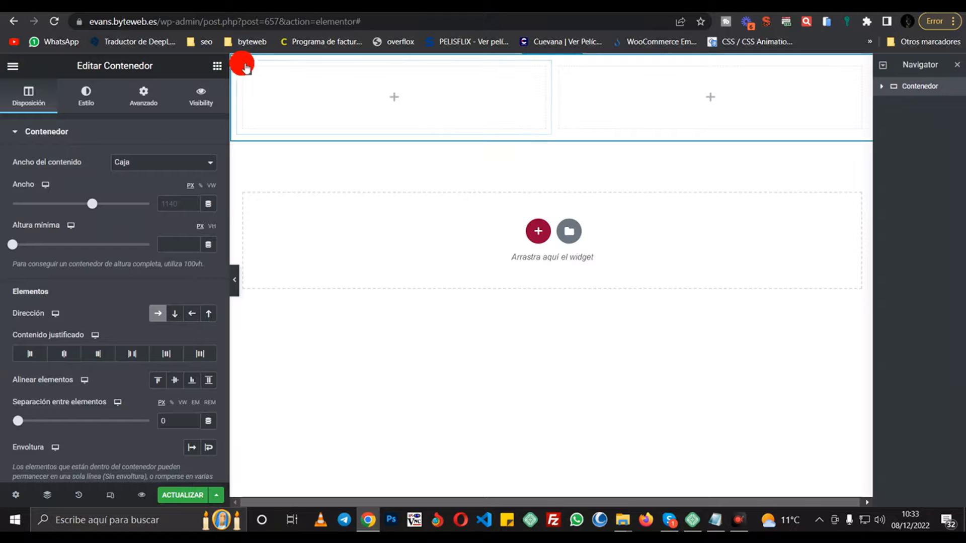
right_click(244, 66)
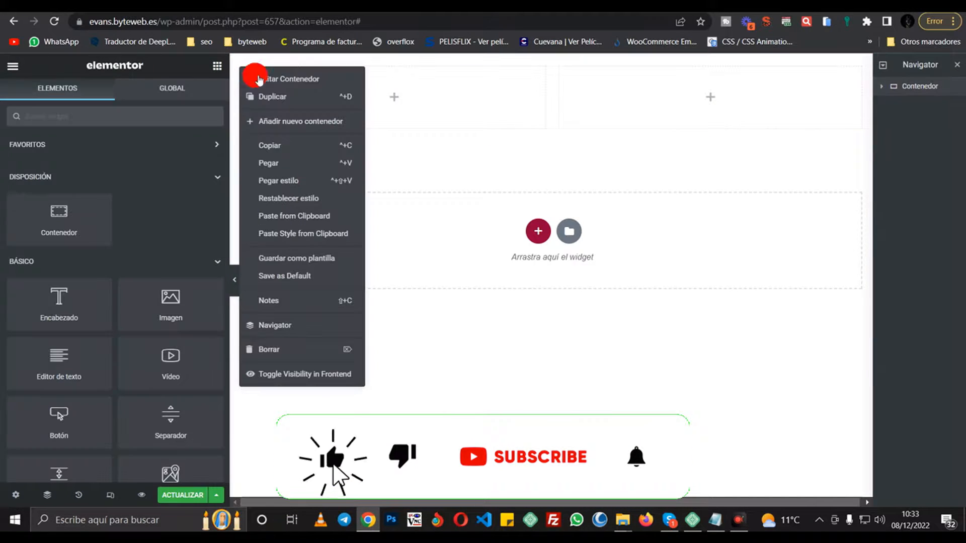
left_click(304, 124)
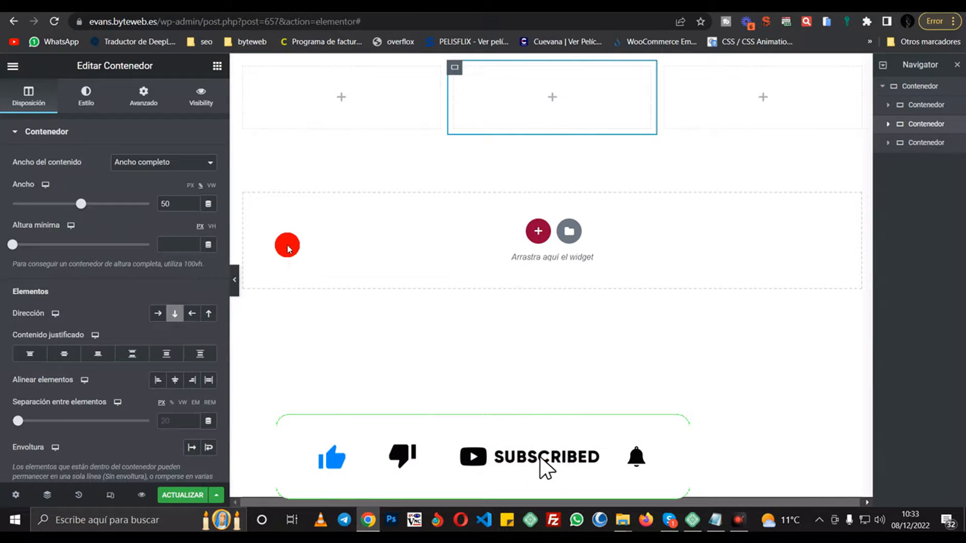
- Set the outer container's minimum height to 100 VH
left_click(903, 88)
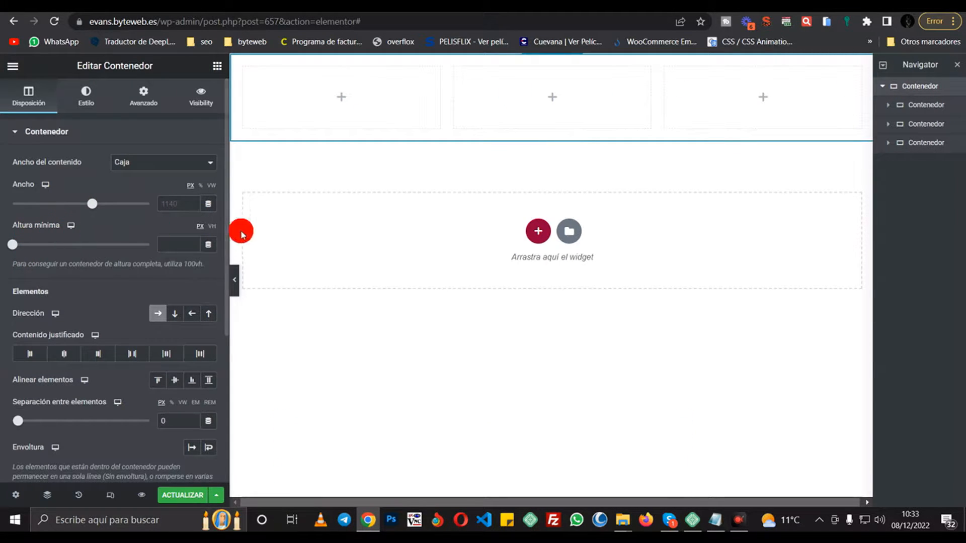
left_click(214, 226)
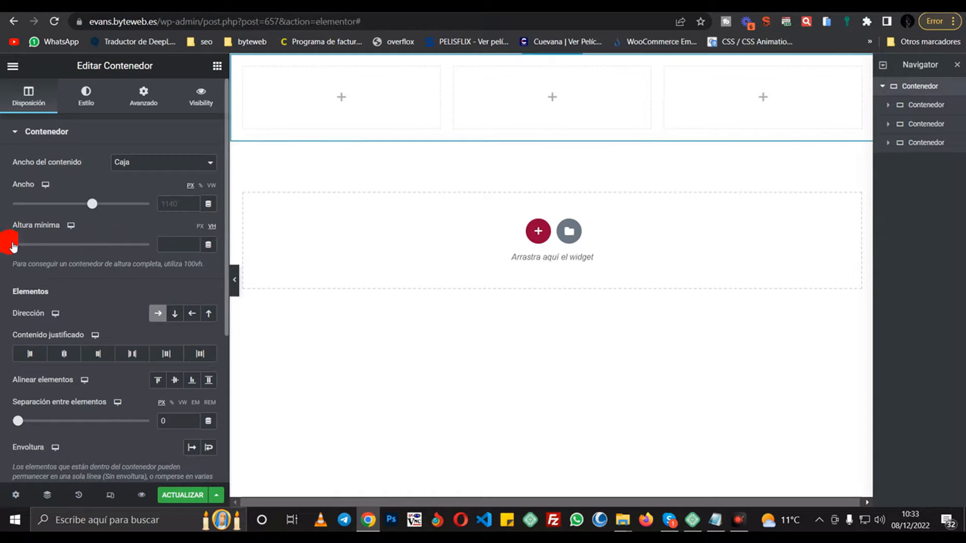
left_click_drag(48, 246, 151, 246)
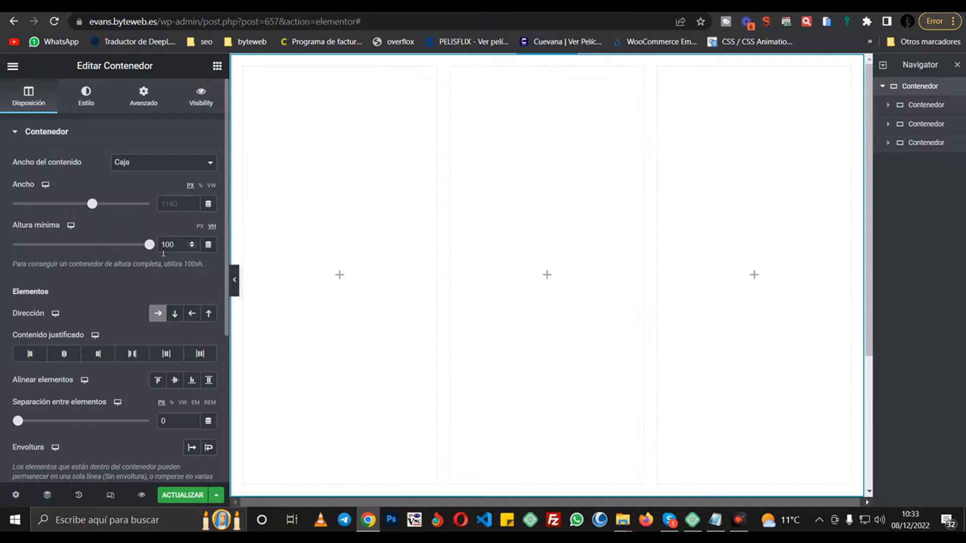
mouse_move(352, 213)
left_mouse_down()
mouse_move(342, 169)
mouse_move(348, 302)
mouse_move(396, 220)
left_mouse_up()
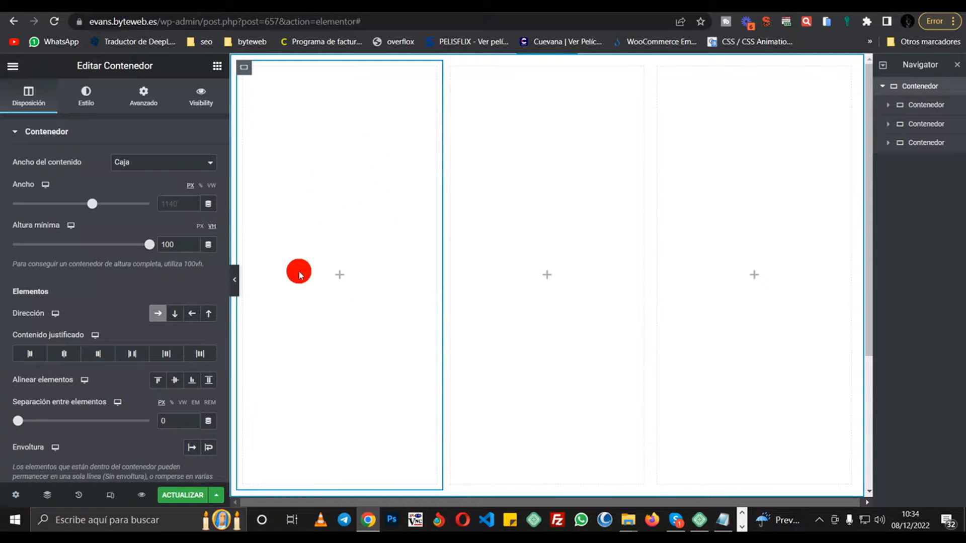
- Add an Image widget to the first column showing the purple Avengers logo at size Thumbnail - 150 x 150
left_click(217, 66)
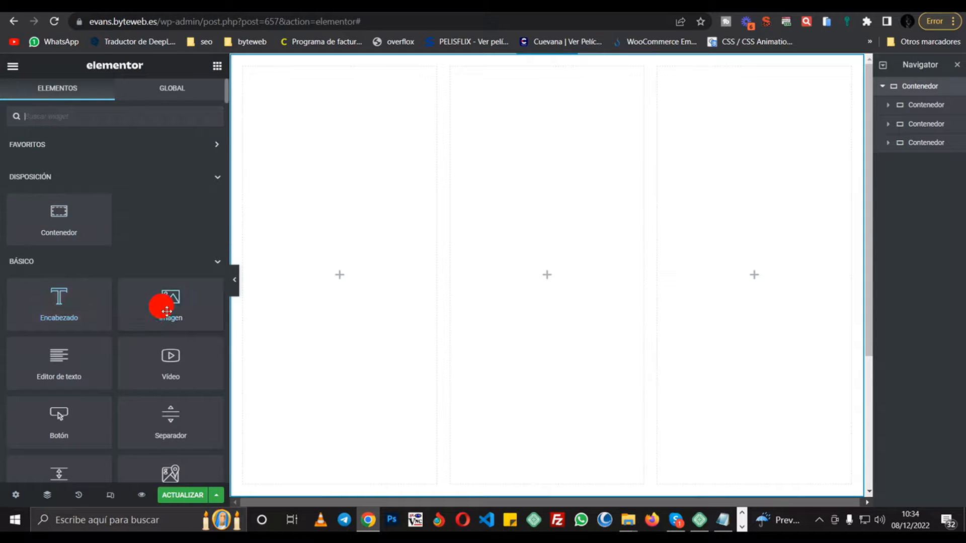
left_click_drag(164, 301, 321, 317)
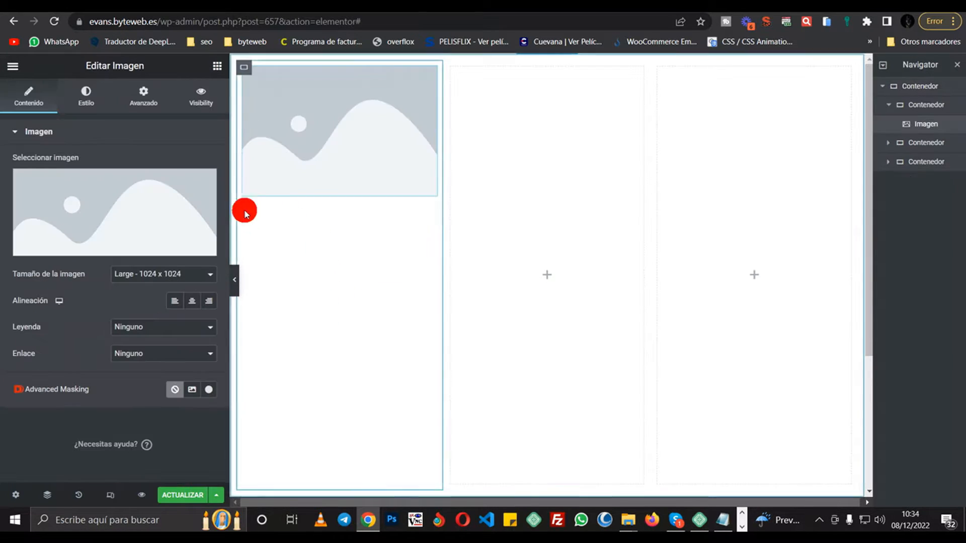
left_click(157, 210)
left_click(216, 191)
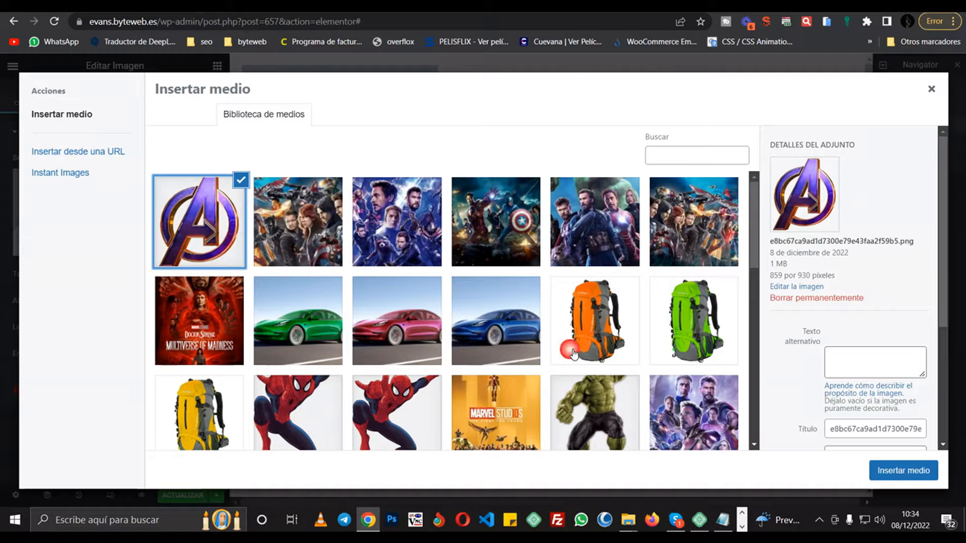
left_click(901, 470)
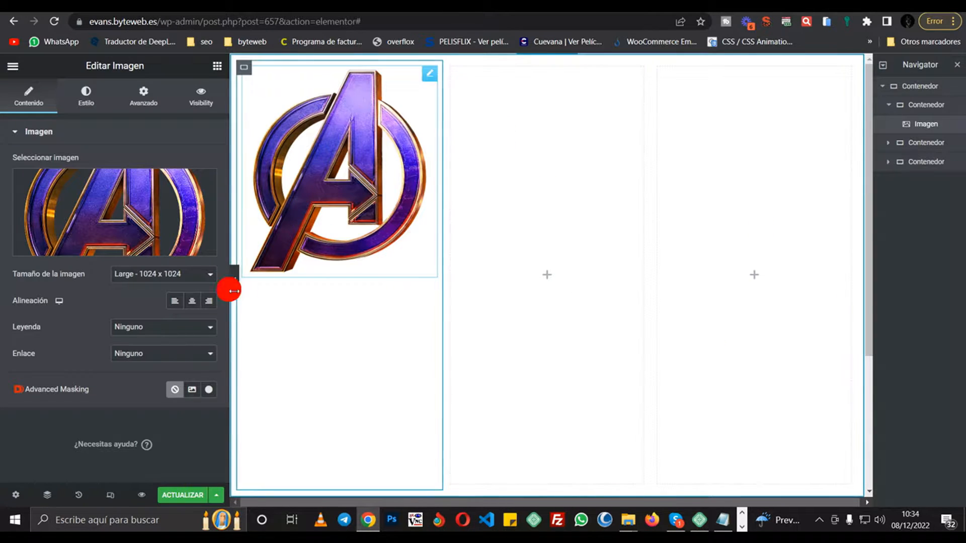
left_click(188, 273)
left_click(168, 290)
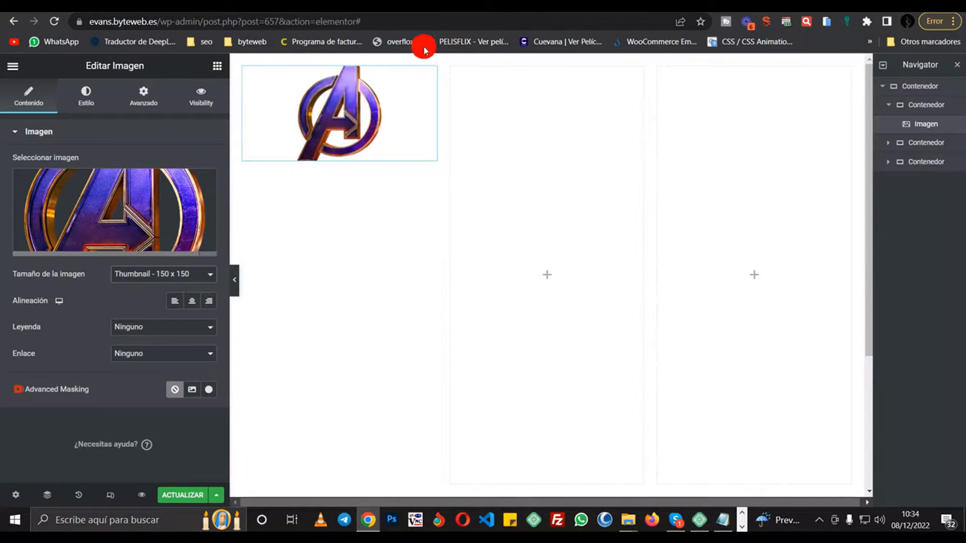
- Add a Heading widget below the logo with the title "Avengers" and center it
left_click(219, 67)
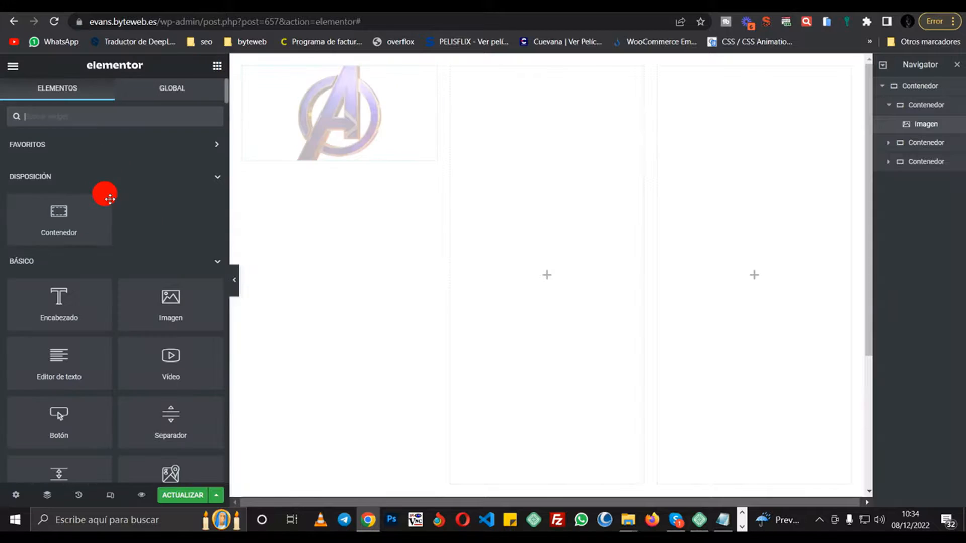
left_click_drag(65, 318, 347, 166)
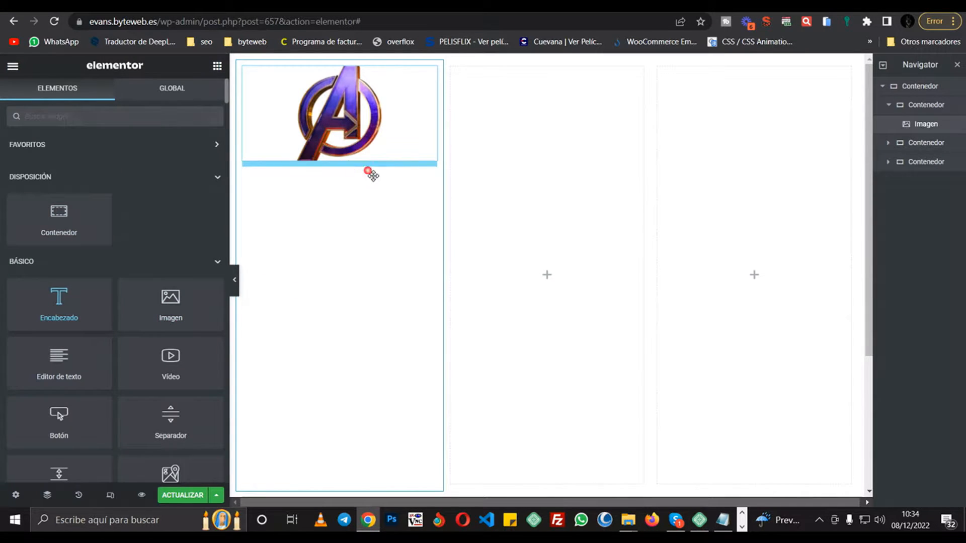
left_click_drag(151, 176, 2, 176)
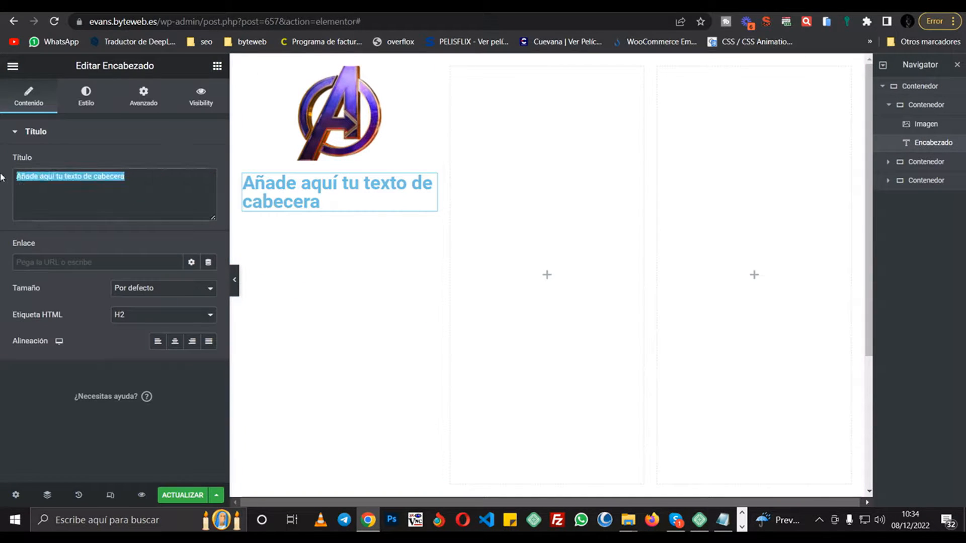
type("Avengers")
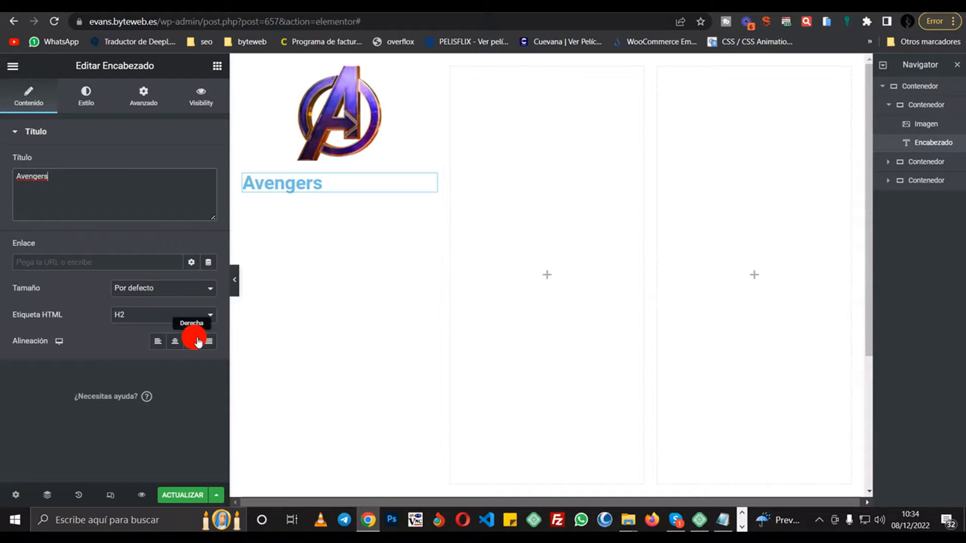
left_click(175, 342)
left_click(164, 189)
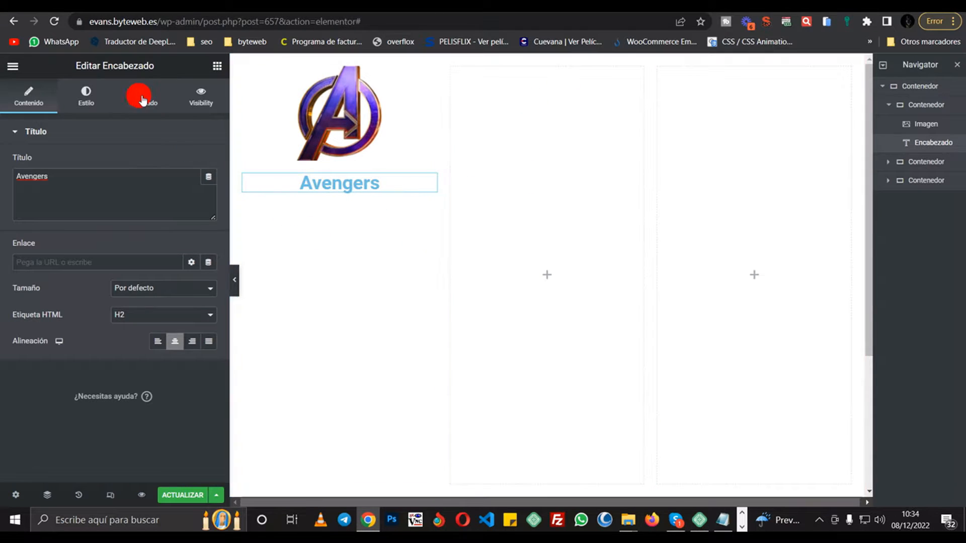
- Add a Text Editor widget below the heading and duplicate its Lorem fistrum paragraph text at the end
left_click(217, 66)
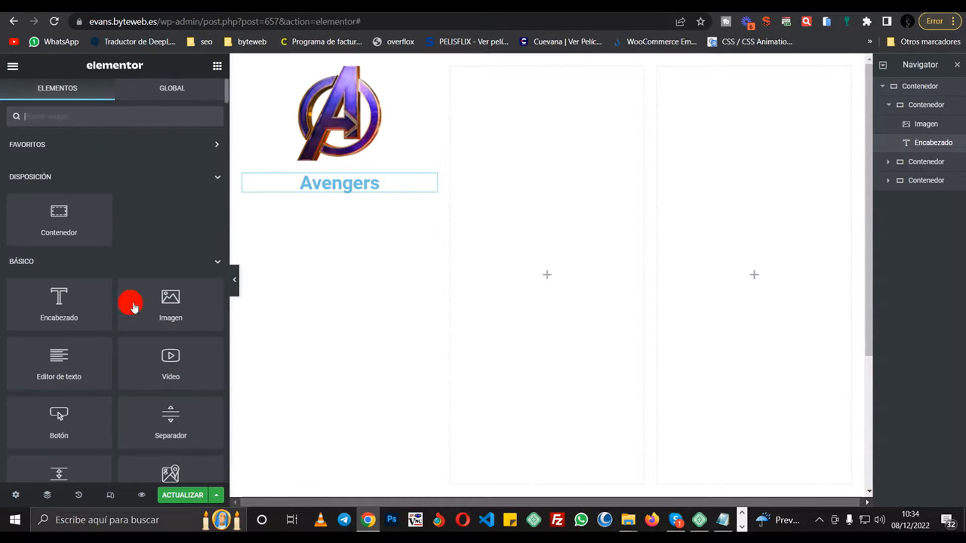
left_click_drag(78, 373, 423, 221)
left_click_drag(131, 346, 24, 270)
key("ctrl+c")
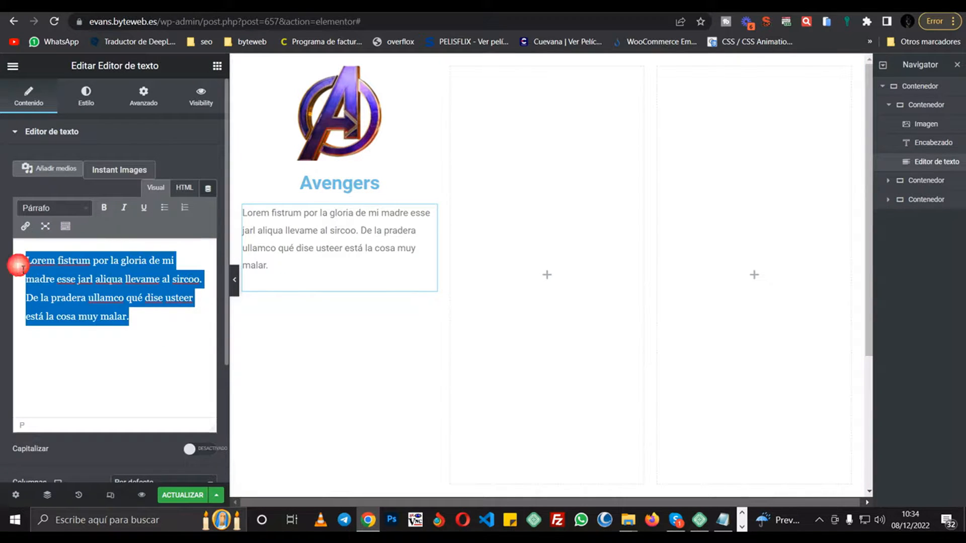
left_click(144, 324)
key("ctrl+v")
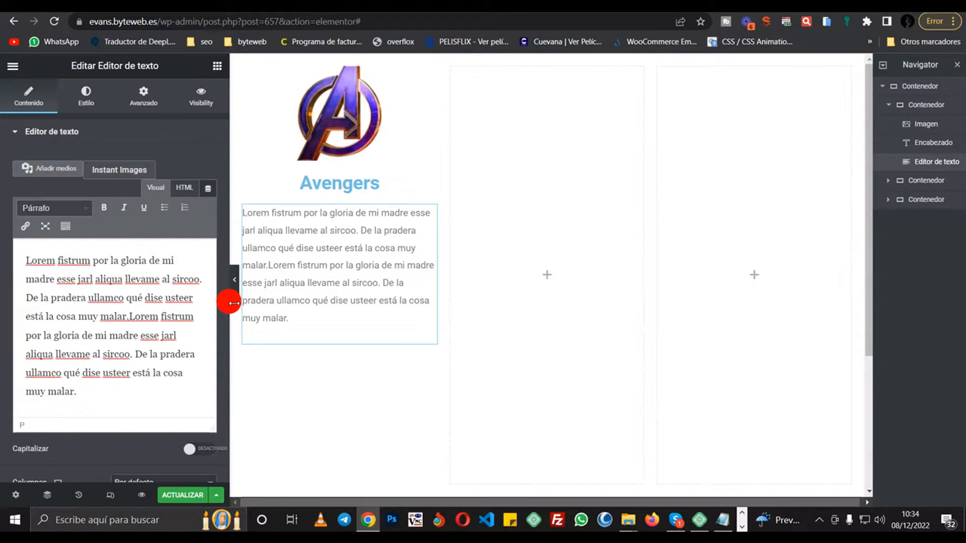
- Center-align the paragraph in the Text Editor widget
scroll(151, 302, "down", 2)
scroll(125, 227, "up", 2)
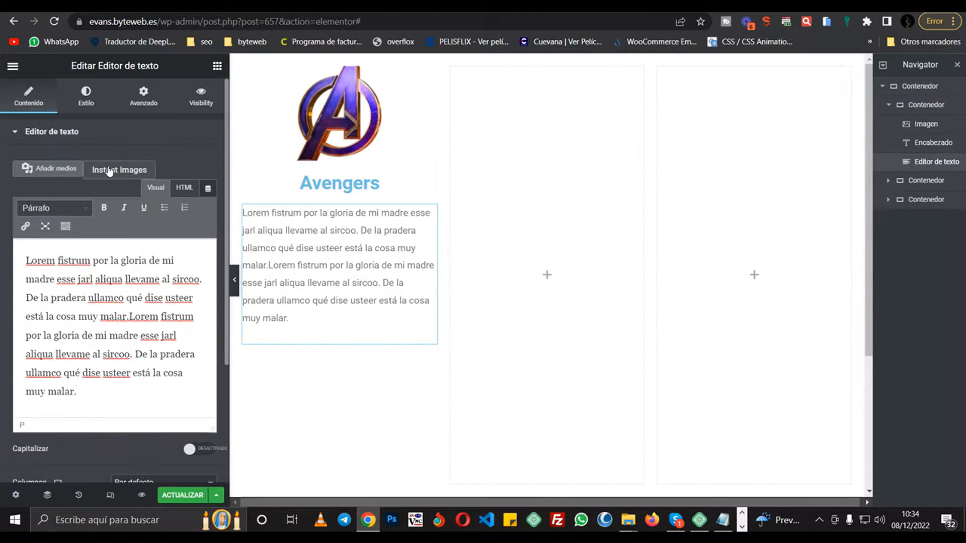
left_click(86, 92)
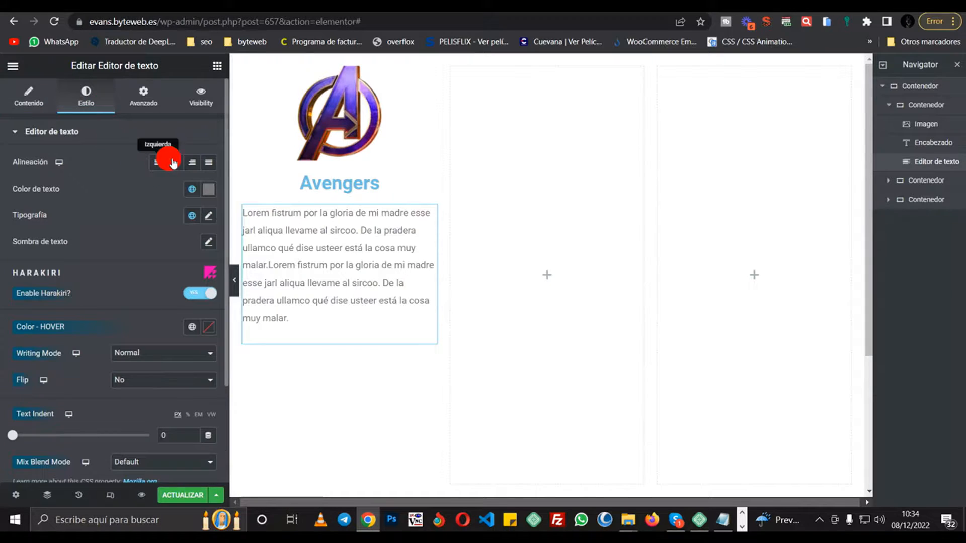
left_click(175, 163)
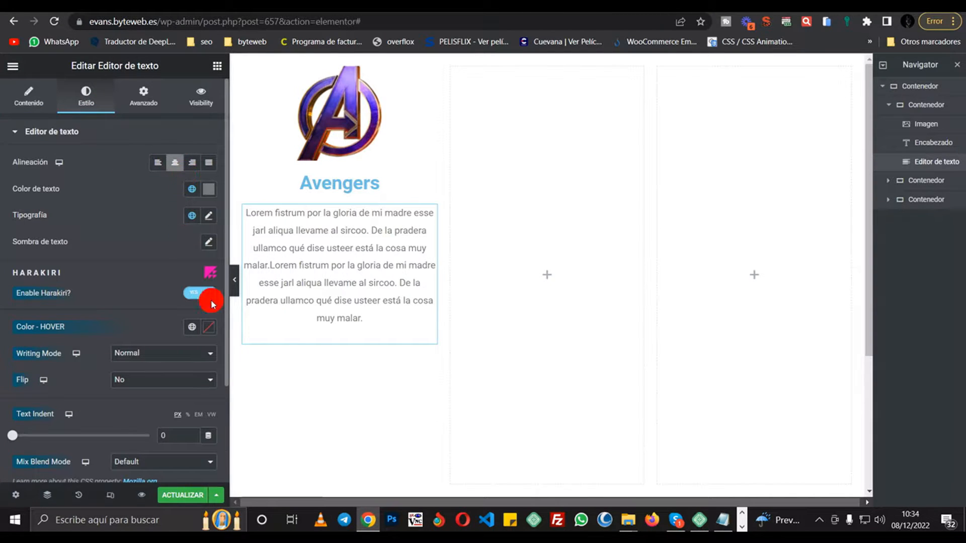
- Give the outer container the Avengers Endgame trailer picture (1600 by 900 pixels) as its background image, positioned Centro centro
left_click(912, 87)
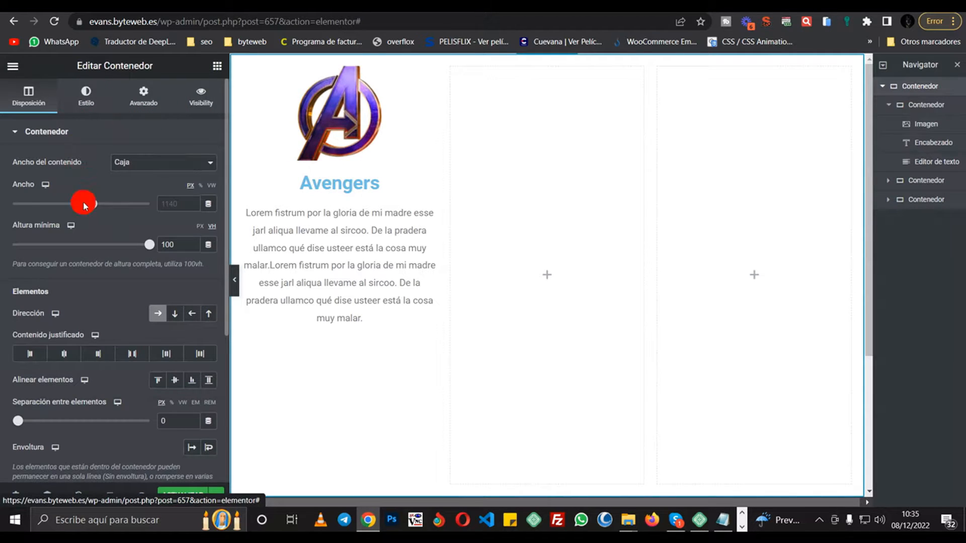
left_click(86, 96)
left_click(156, 194)
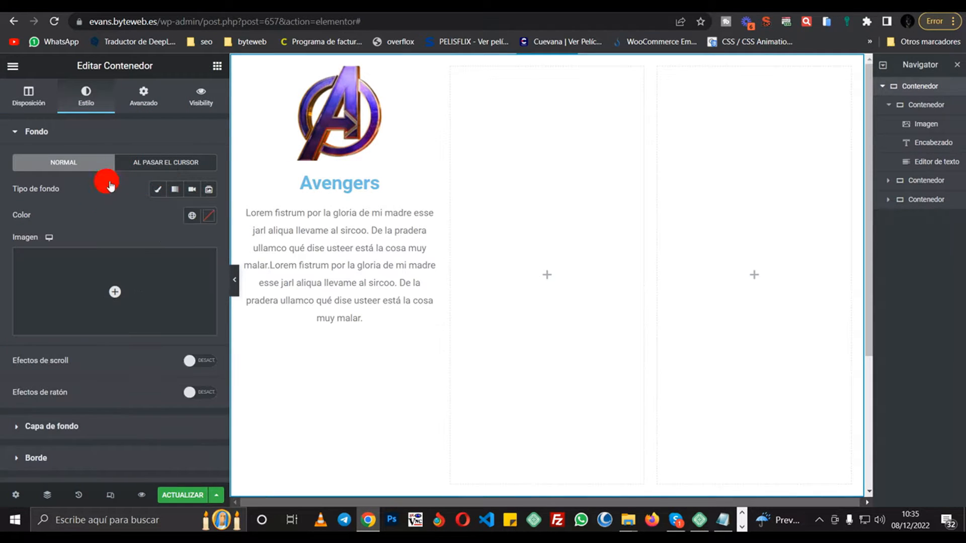
left_click(115, 292)
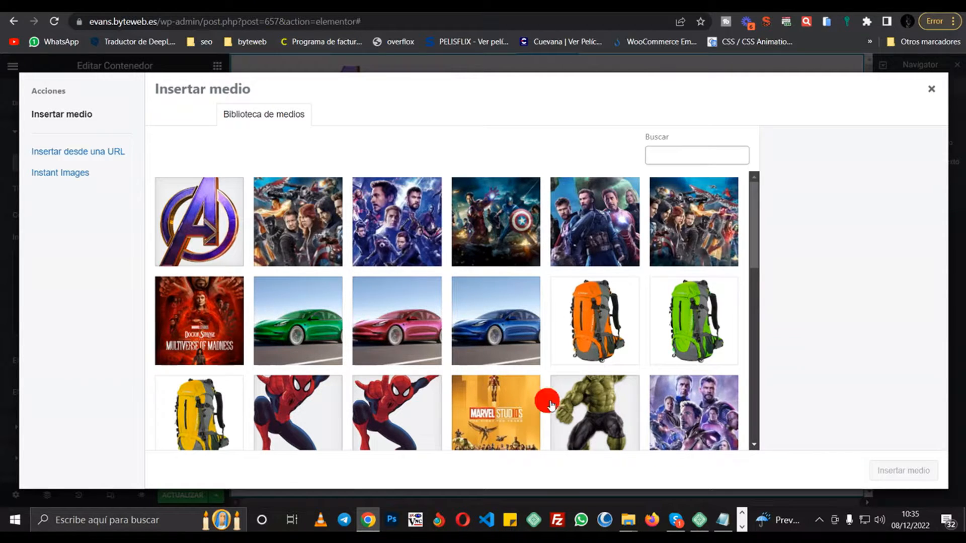
left_click(431, 211)
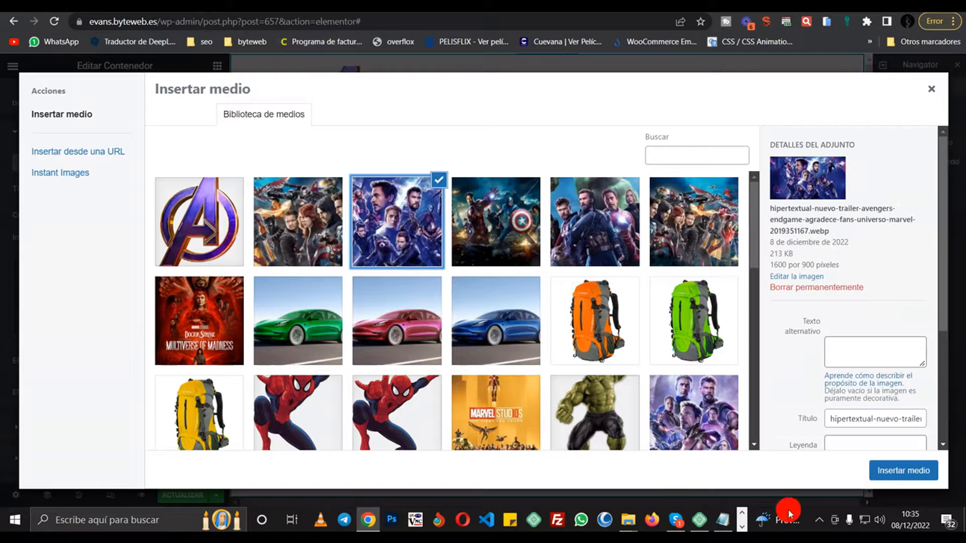
left_click(884, 476)
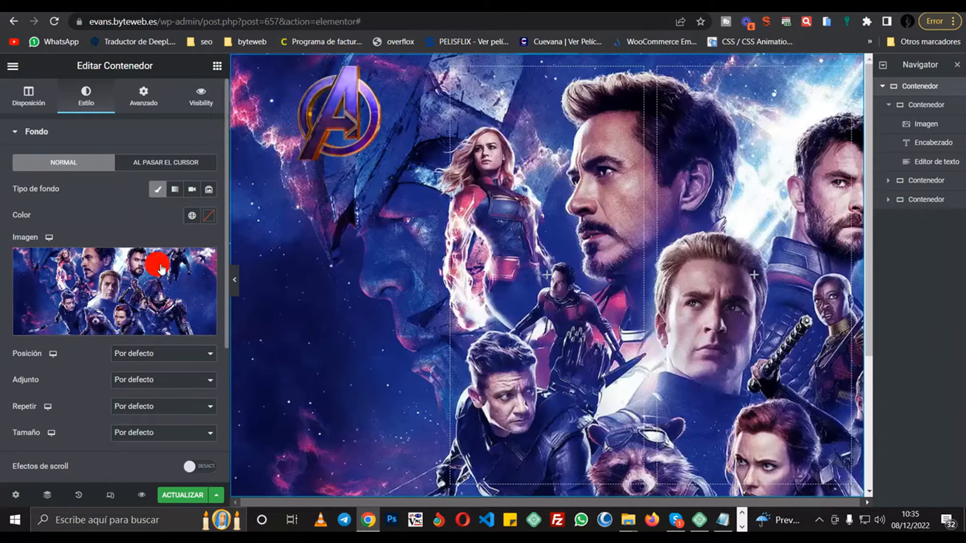
left_click(154, 361)
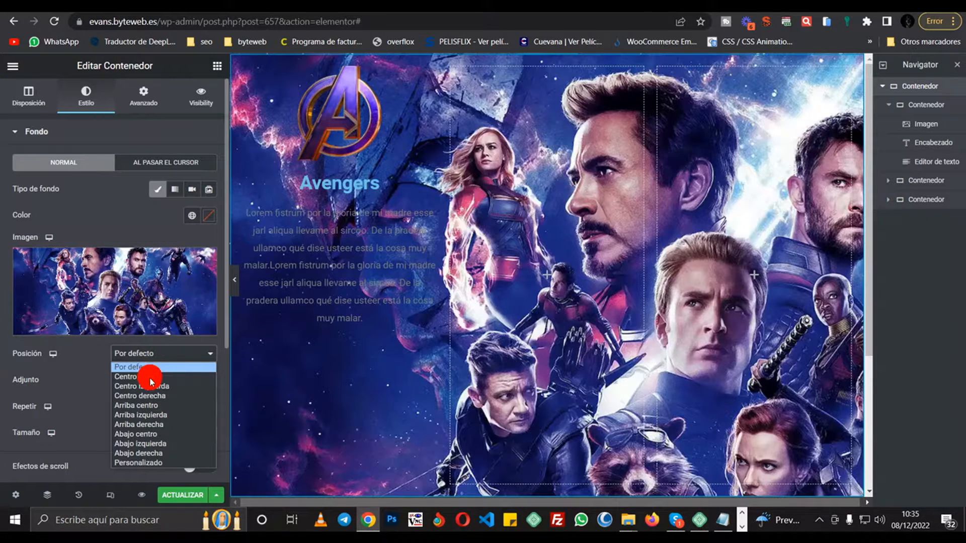
left_click(177, 365)
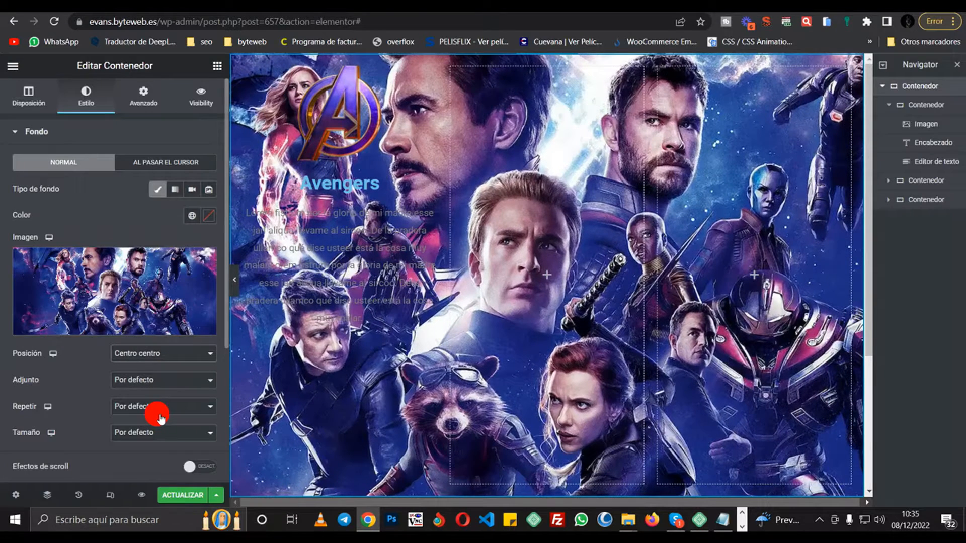
- Set the outer container's background image to No-repetir and its size to Abarcar
left_click(161, 418)
left_click(158, 440)
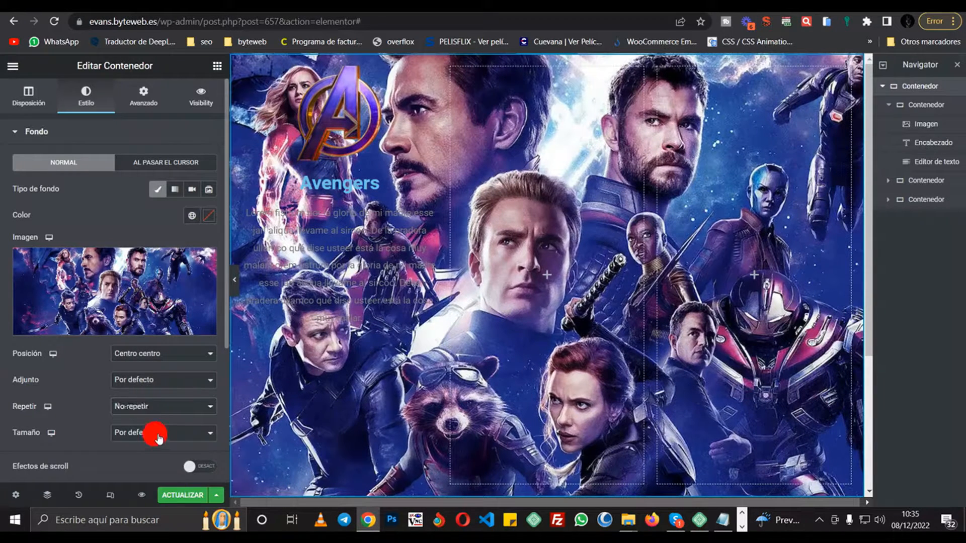
left_click(159, 439)
left_click(135, 467)
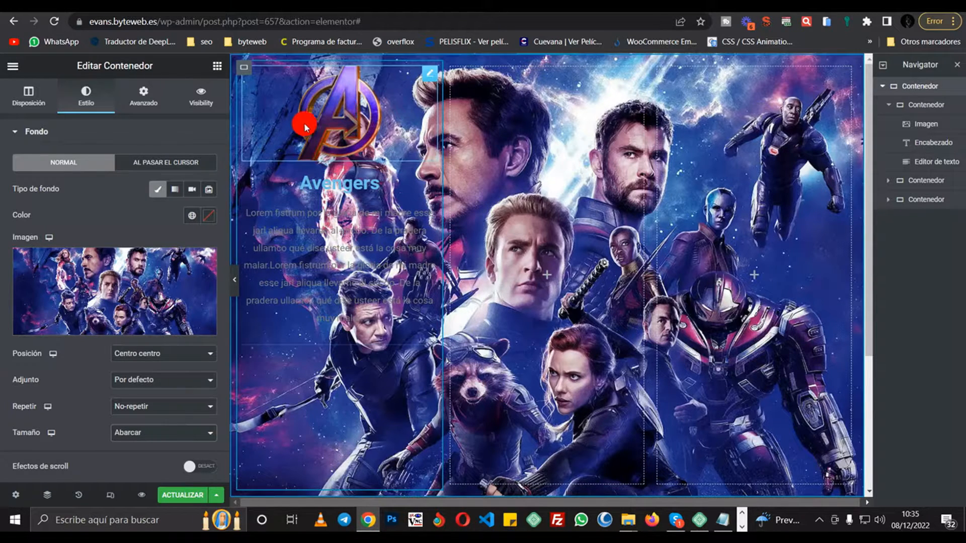
- Center the contents of the first inner container both vertically and horizontally
left_click(248, 73)
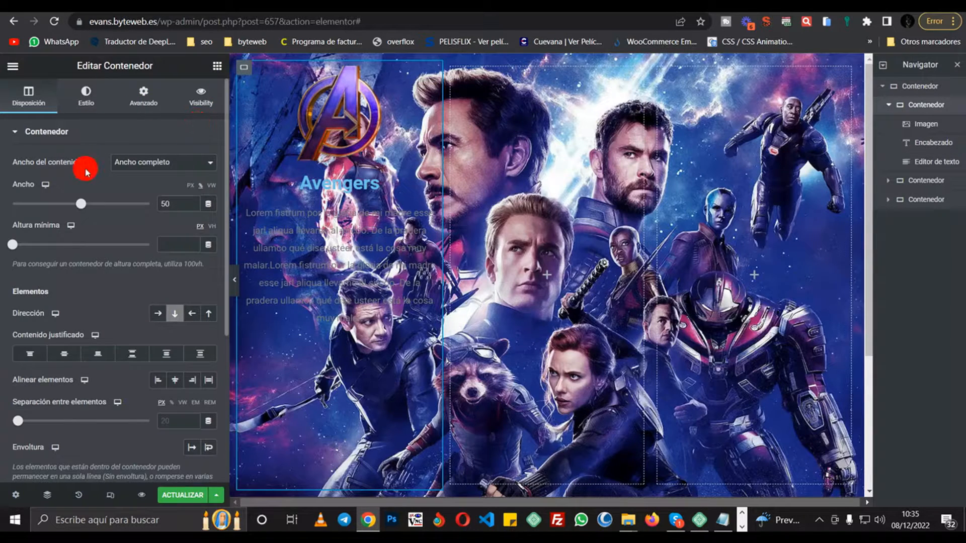
left_click(64, 354)
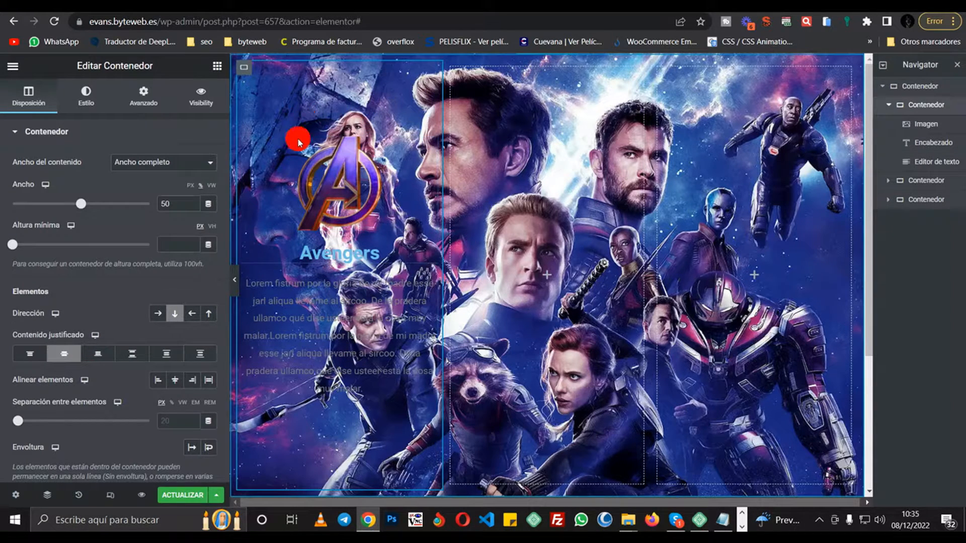
left_click(175, 381)
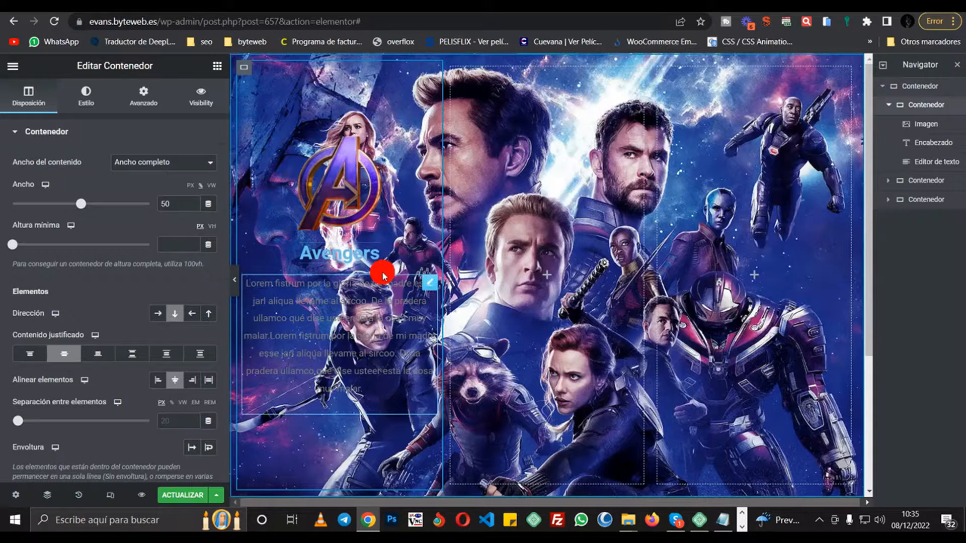
- Style the Avengers heading with a 40 px font size and the white global text color
left_click(374, 252)
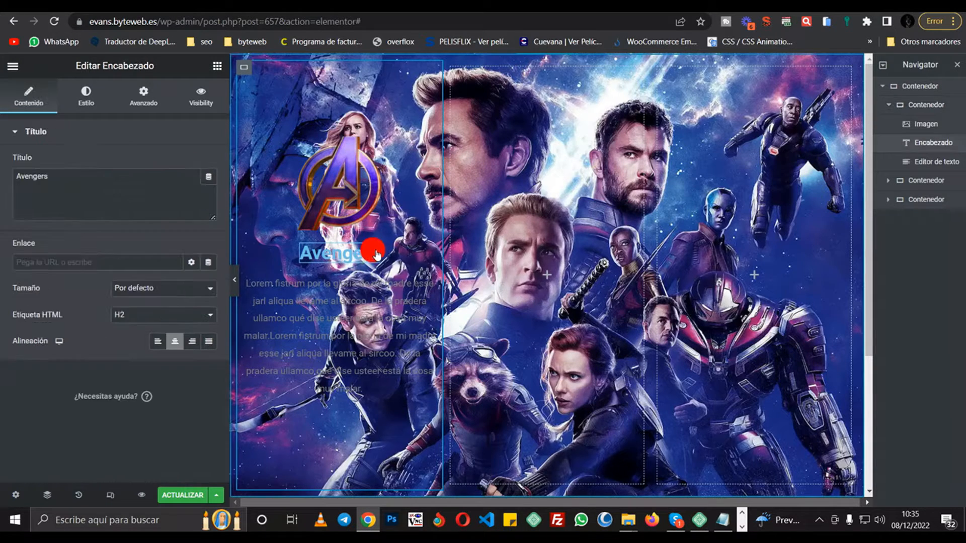
left_click(174, 192)
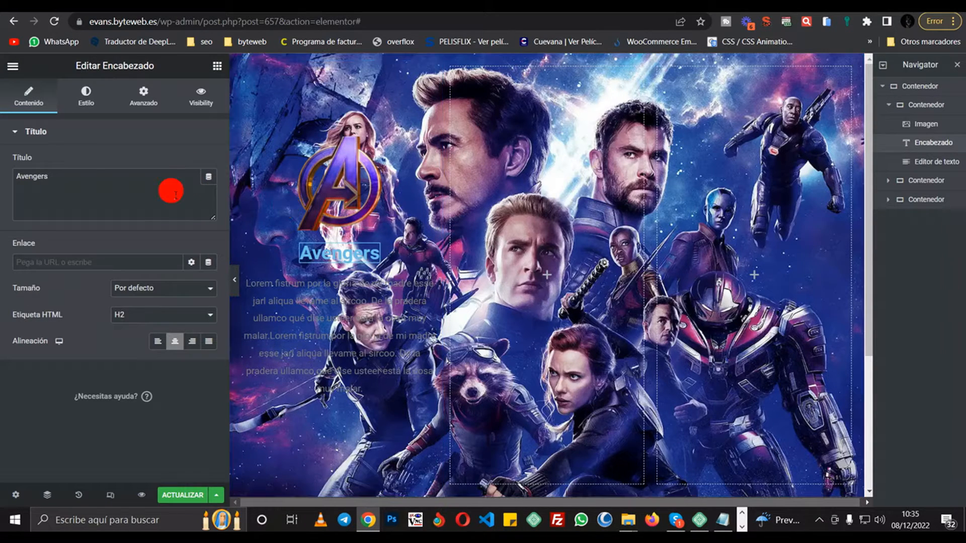
left_click(91, 96)
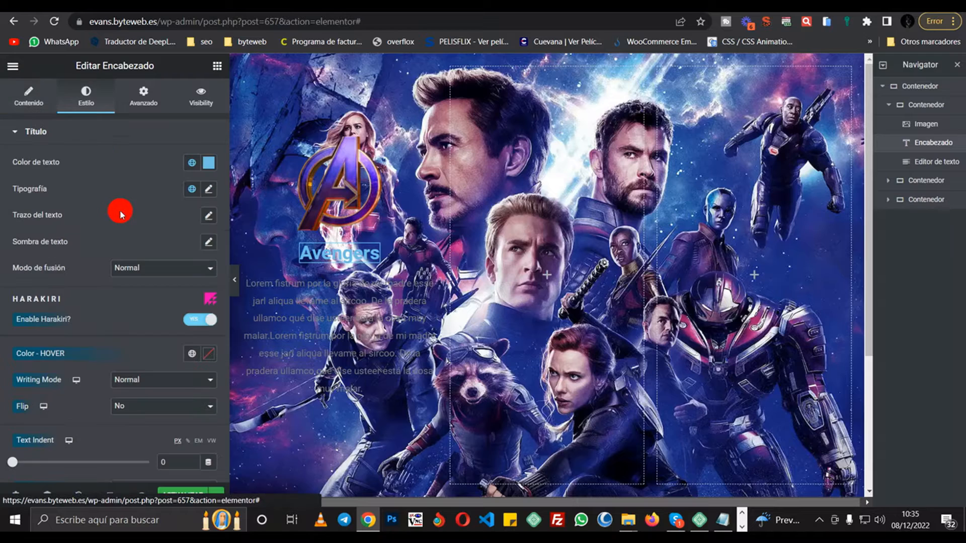
left_click(209, 190)
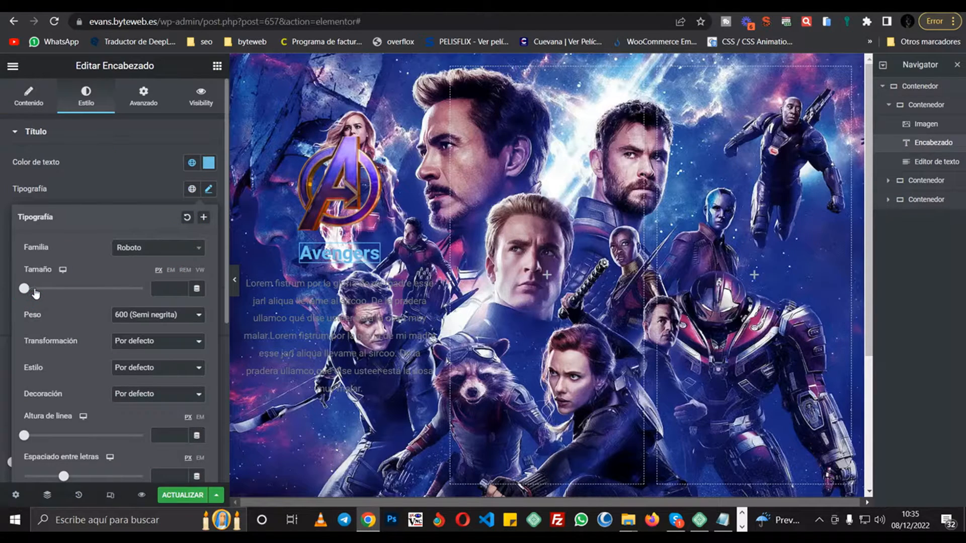
left_click_drag(35, 294, 55, 292)
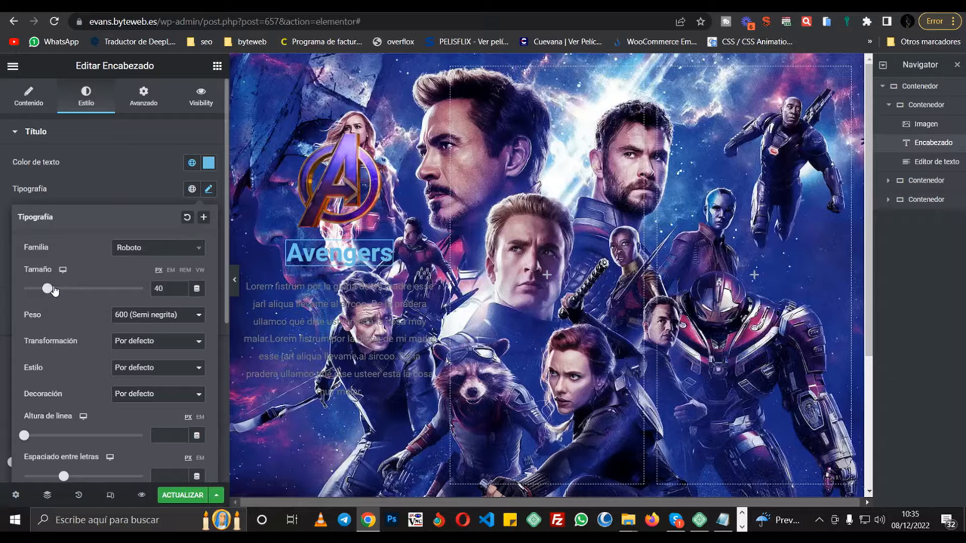
left_click(211, 162)
scroll(88, 261, "down", 3)
left_click(92, 272)
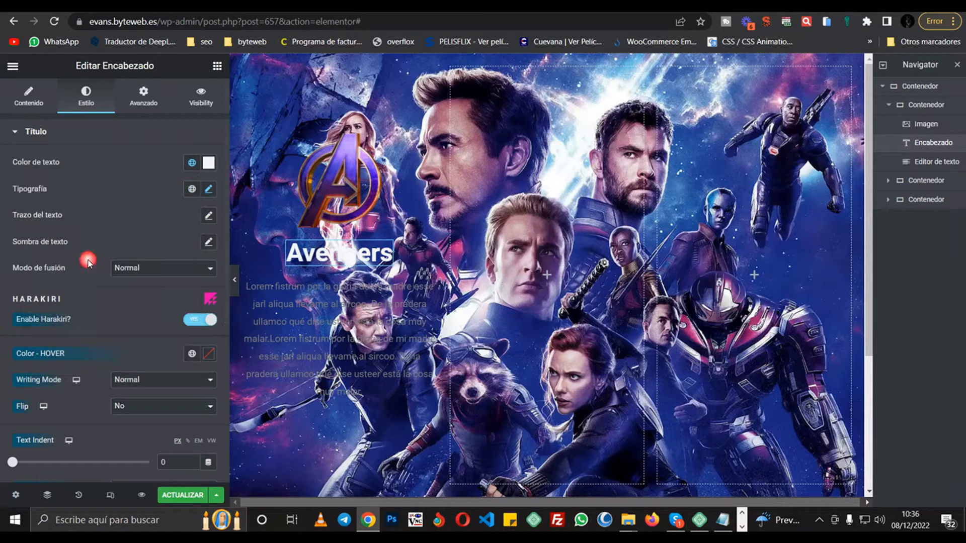
- Apply the white global text color to the paragraph below the heading
left_click(422, 281)
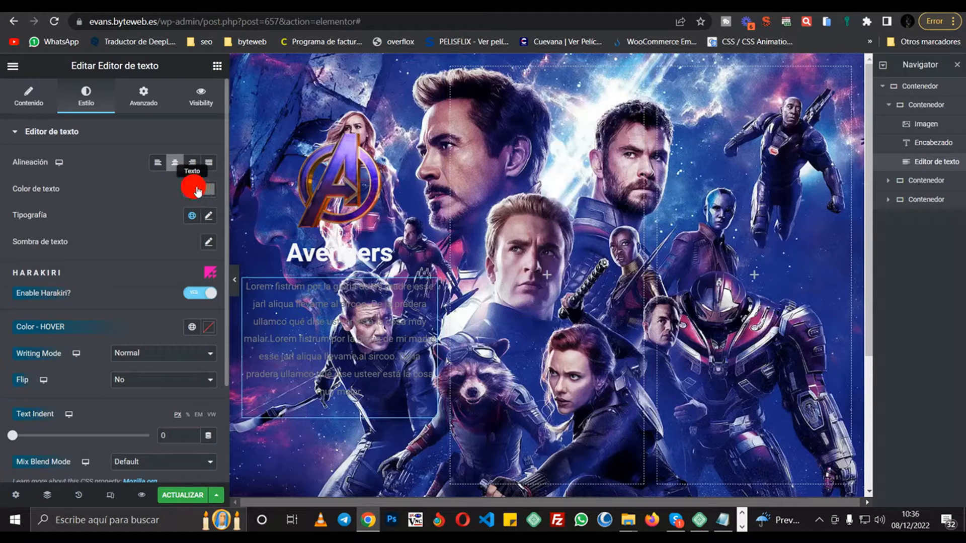
left_click(191, 189)
scroll(107, 302, "down", 3)
left_click(107, 301)
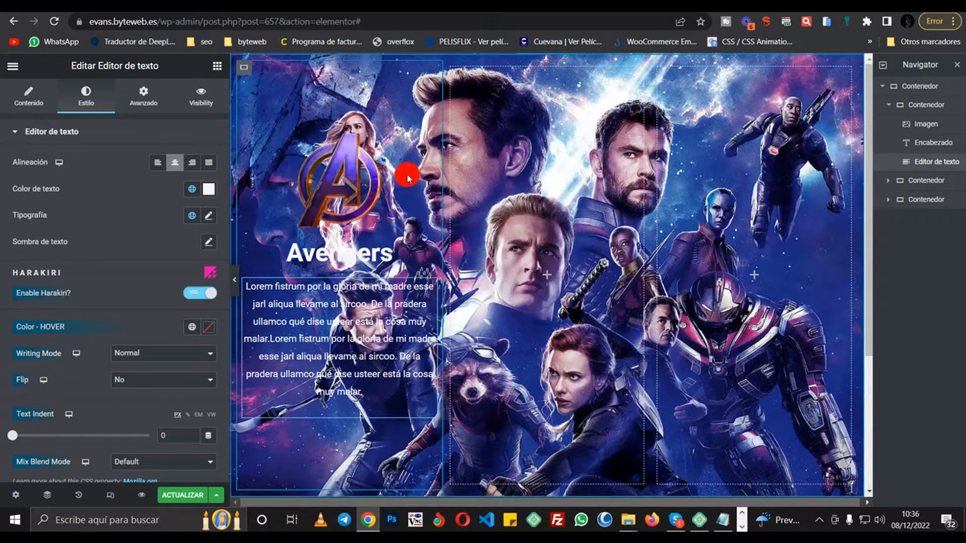
- Duplicate the finished first column twice inside the outer container
right_click(246, 75)
left_click(261, 100)
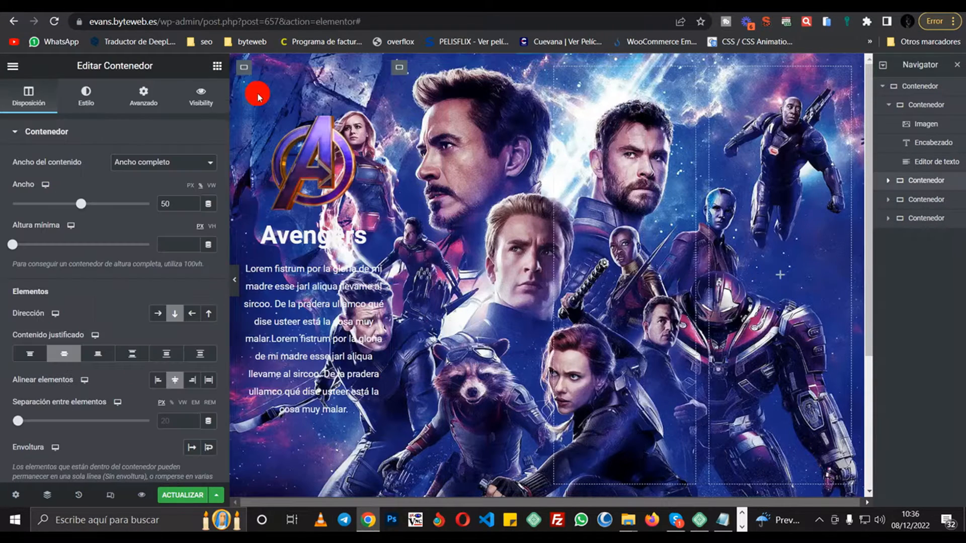
right_click(253, 75)
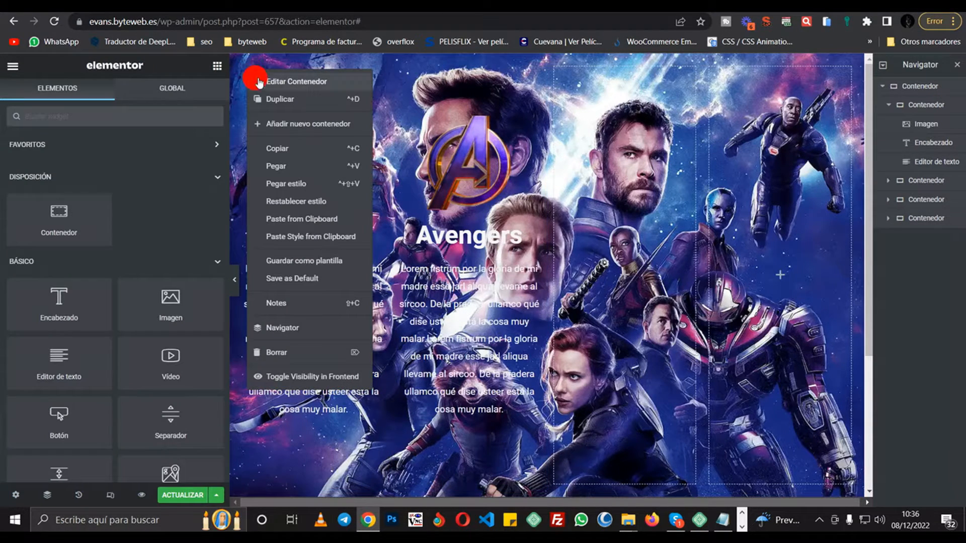
key("ctrl+d")
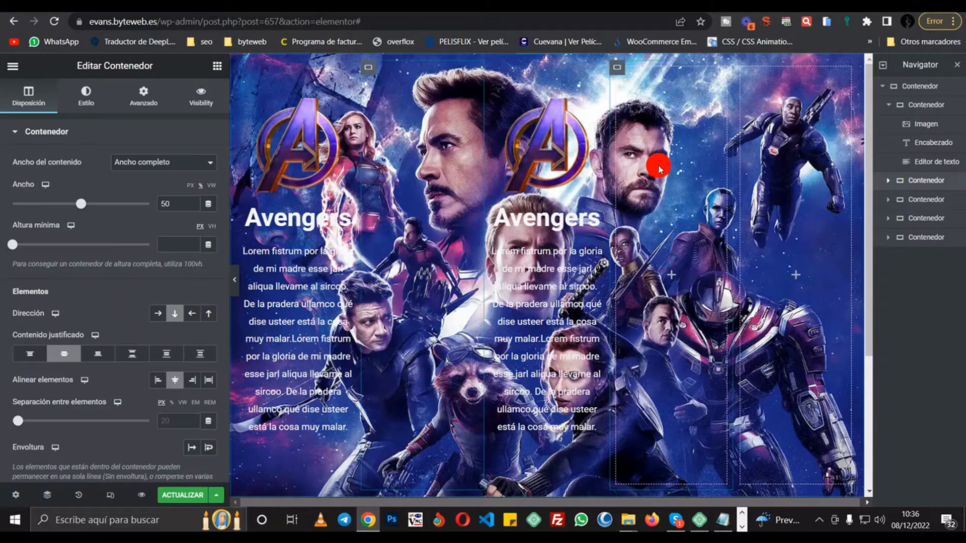
- Delete the two empty columns so that only the three Avengers columns remain
right_click(622, 75)
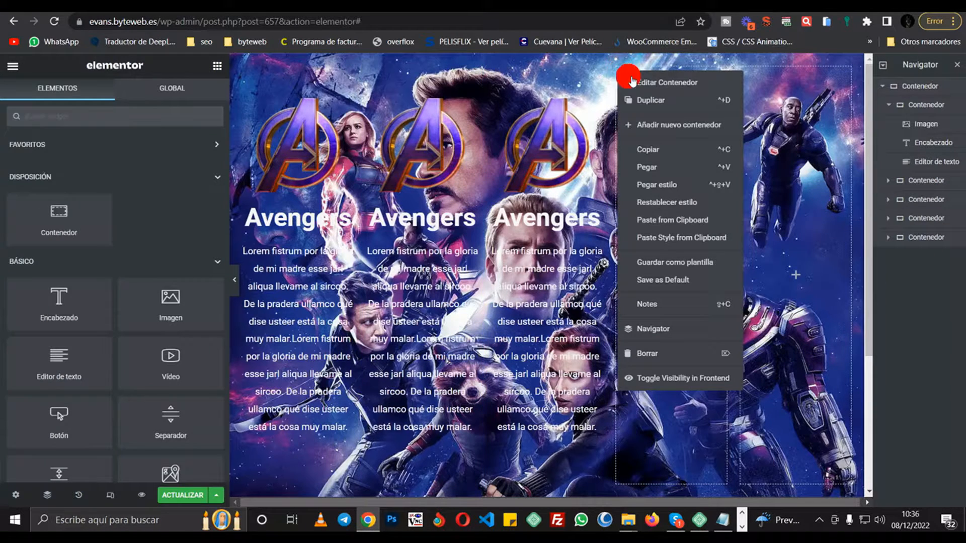
left_click(654, 354)
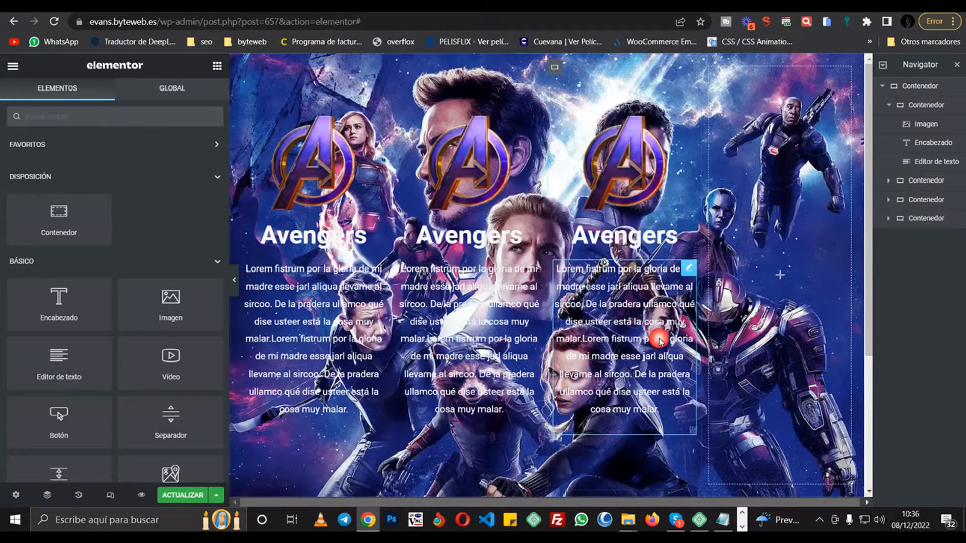
right_click(712, 70)
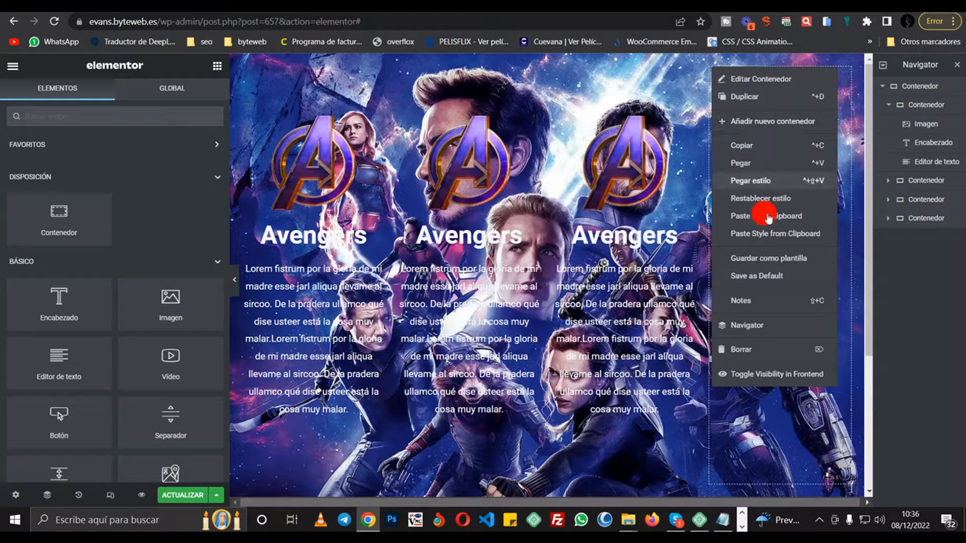
left_click(753, 349)
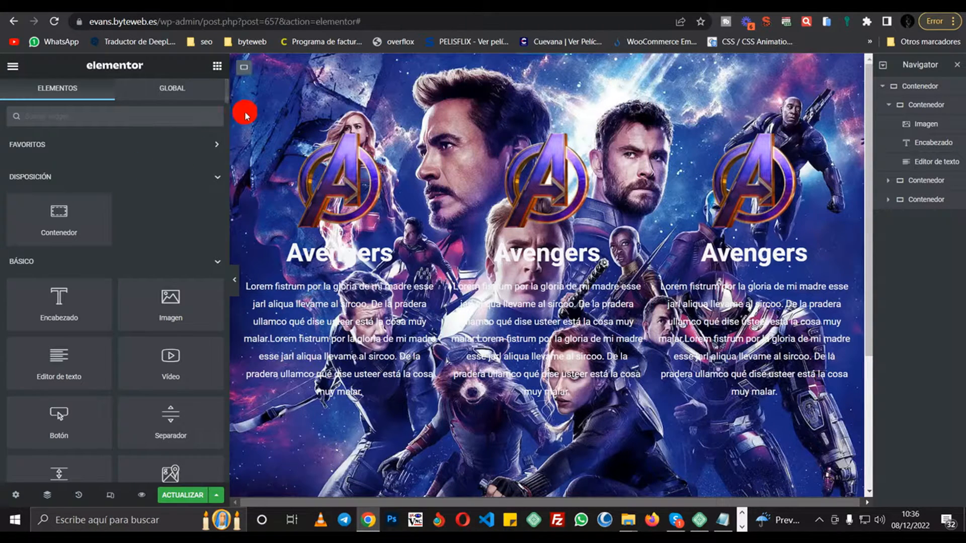
- Give the first column the CSS class "uno"
left_click(247, 73)
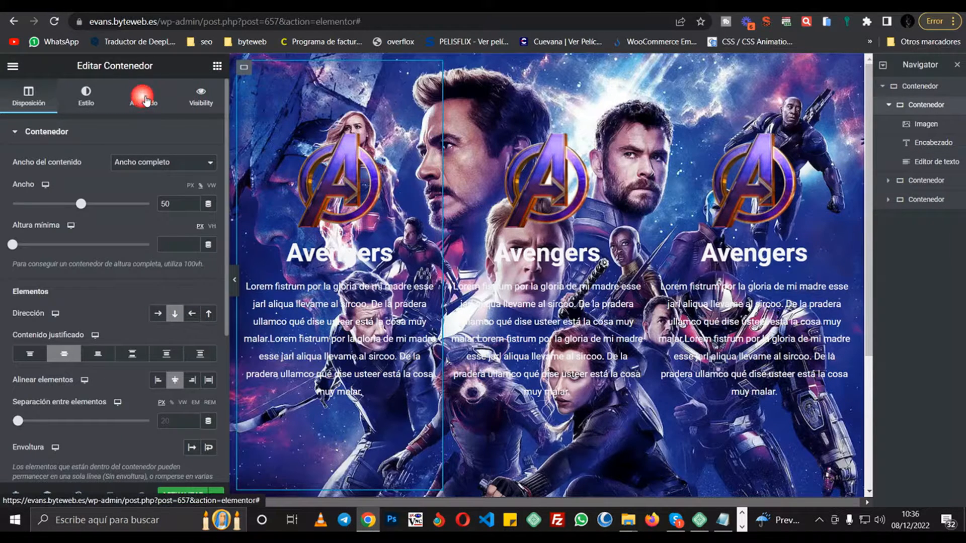
left_click(144, 114)
scroll(129, 226, "down", 5)
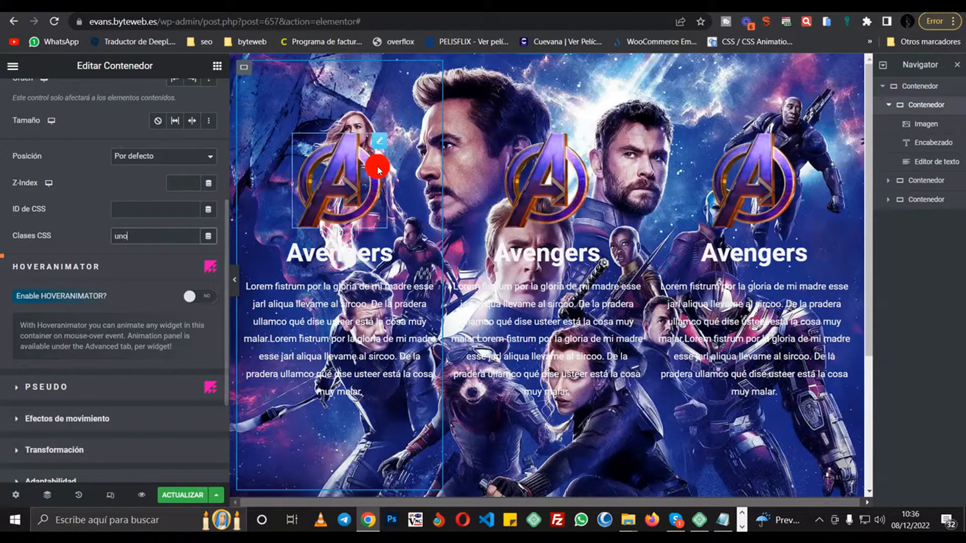
- Give the middle column the CSS class "dos"
left_click(451, 67)
scroll(113, 264, "down", 5)
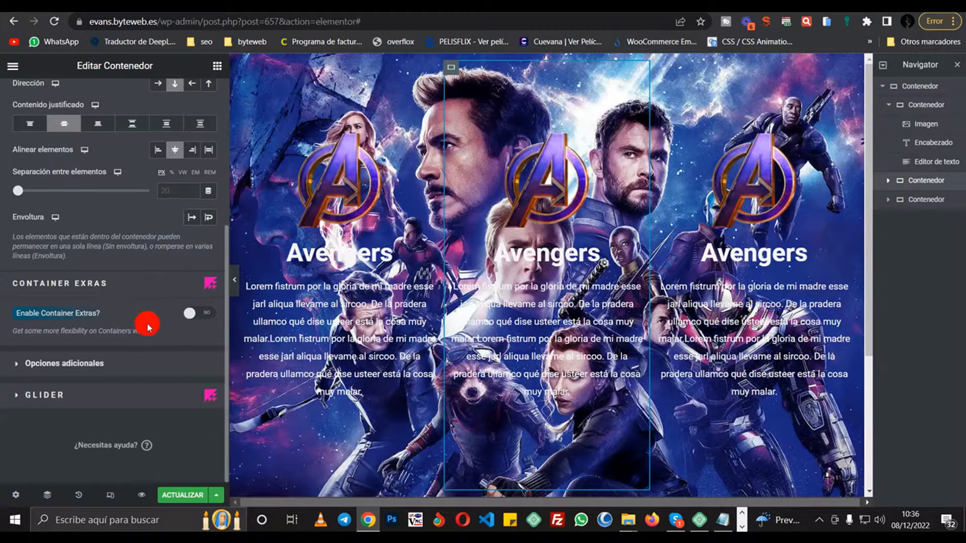
scroll(172, 226, "up", 10)
left_click(143, 97)
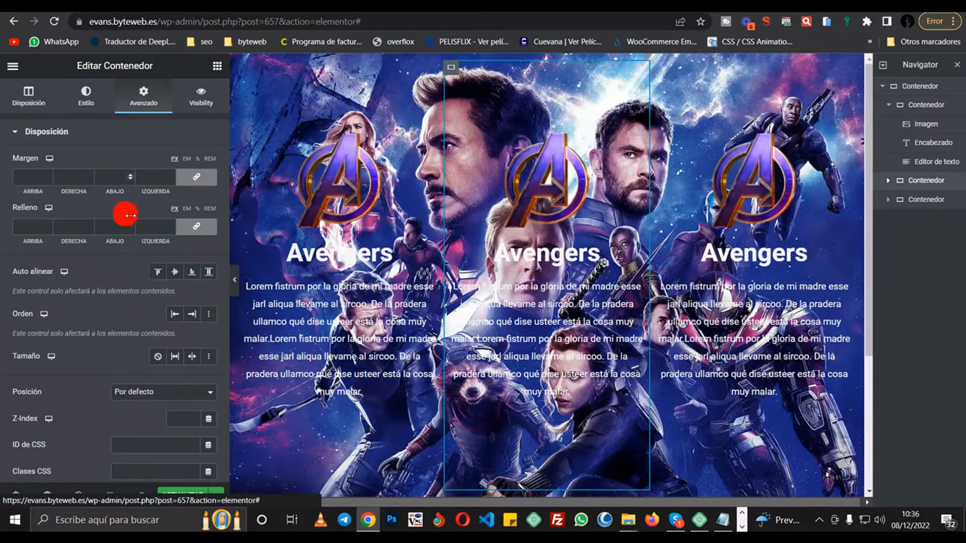
scroll(125, 215, "down", 3)
left_click(131, 316)
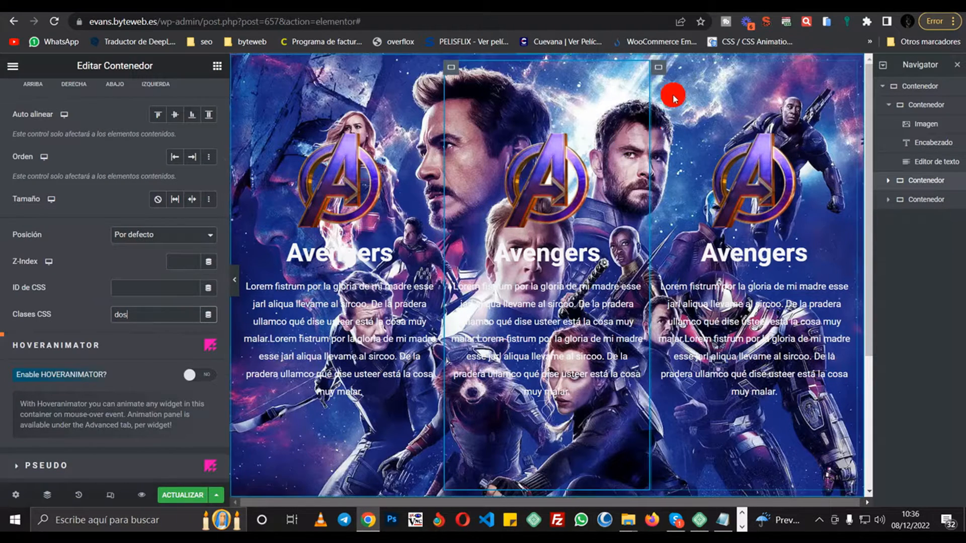
- Give the third column the CSS class "tres"
left_click(664, 72)
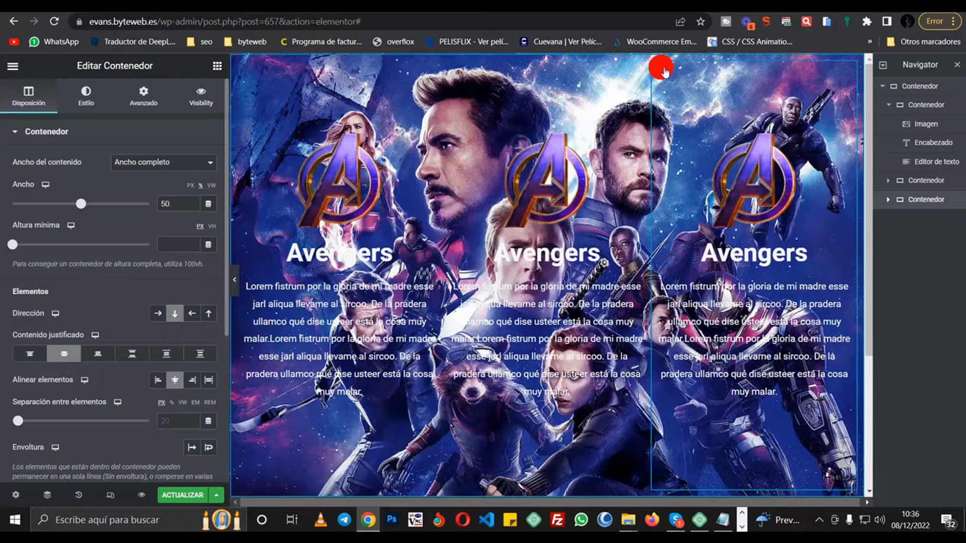
left_click(145, 103)
scroll(145, 226, "down", 10)
left_click(156, 317)
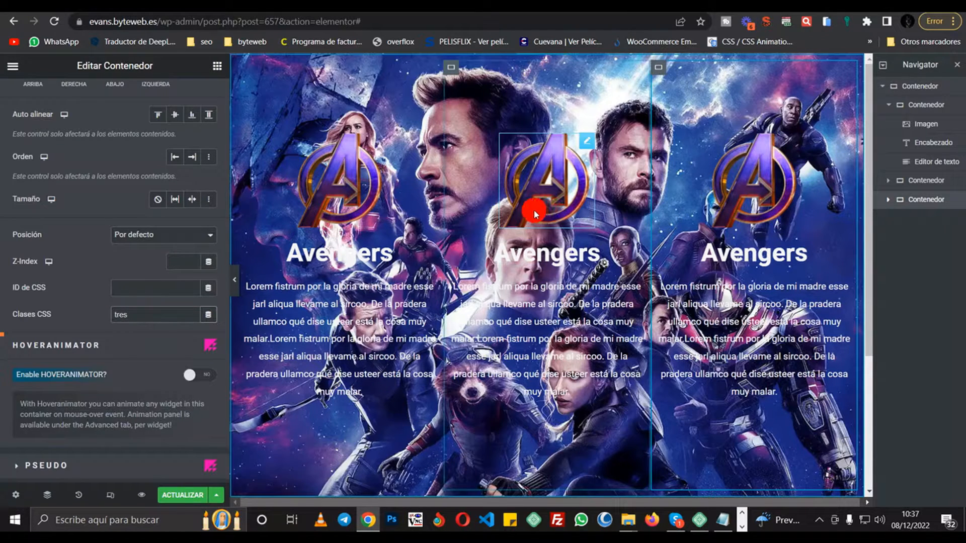
- Give the outer container the CSS ID "fondo"
left_click(930, 88)
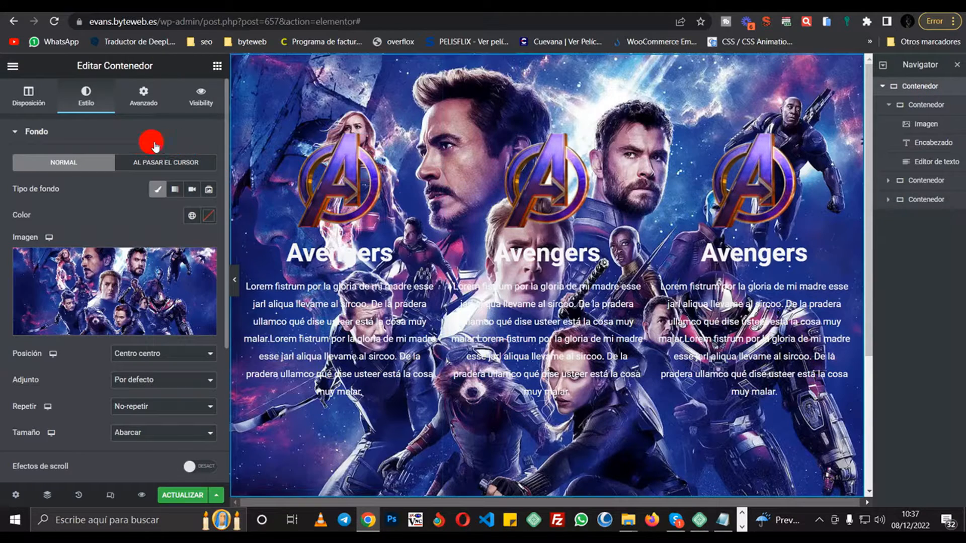
left_click(151, 96)
scroll(130, 224, "down", 3)
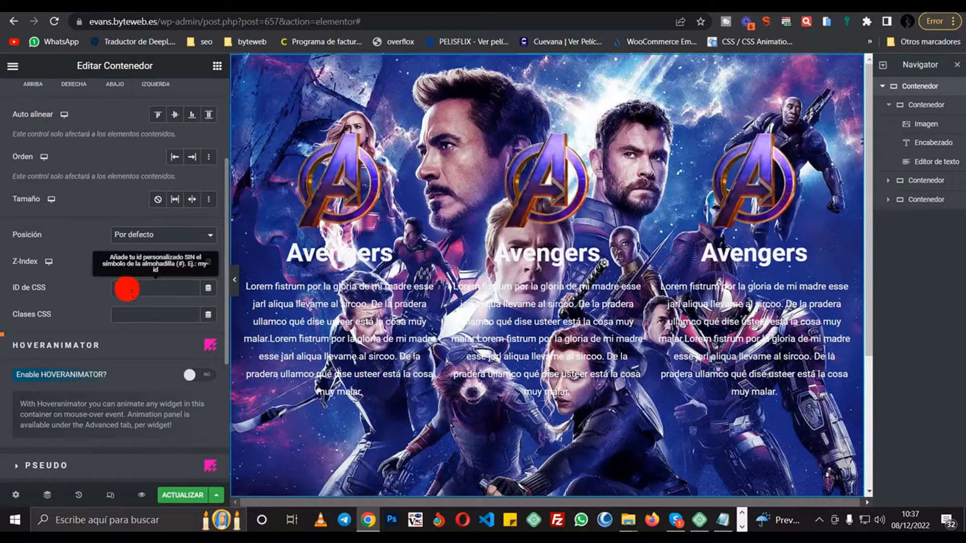
left_click(127, 292)
type("fondo")
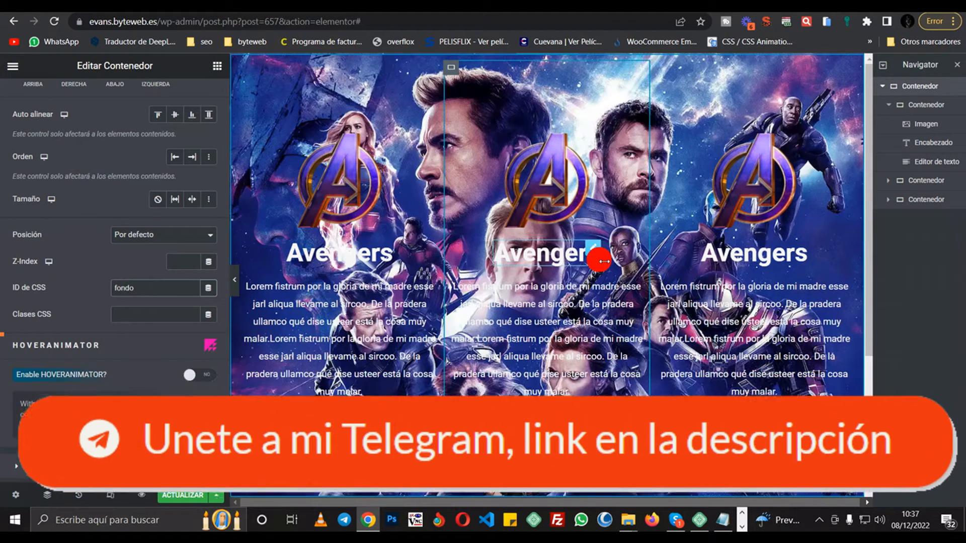
- Add a new single container below the Avengers section and set its direction to a horizontal row
scroll(619, 217, "down", 3)
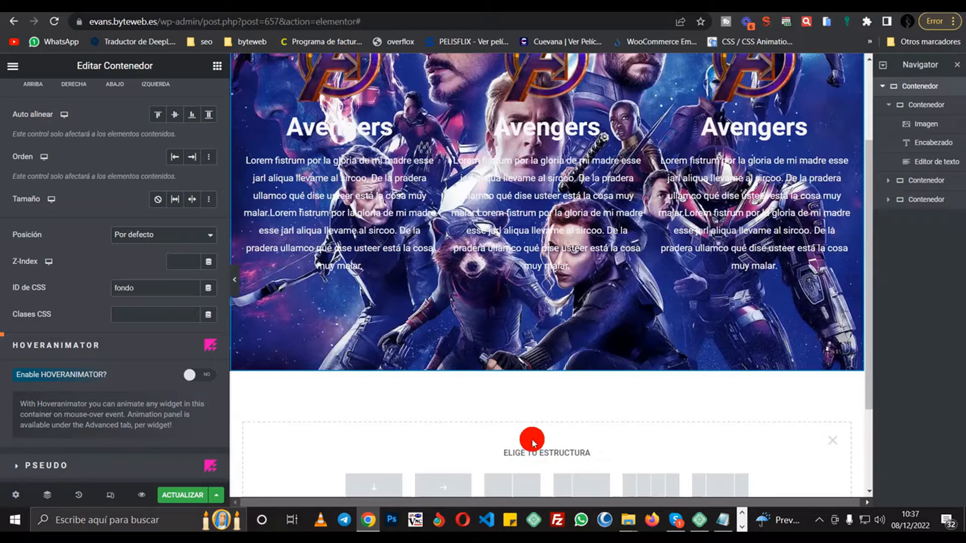
scroll(443, 423, "down", 3)
left_click(393, 363)
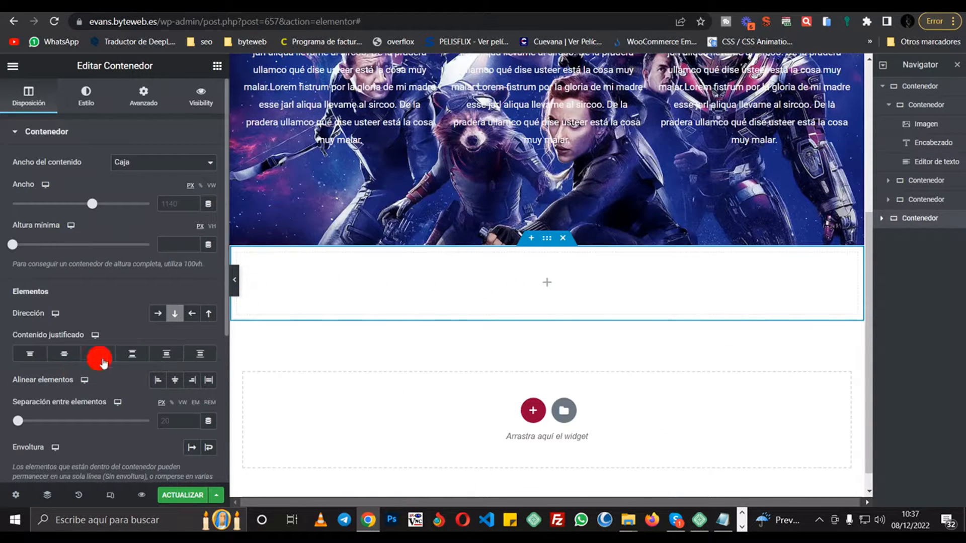
left_click(158, 314)
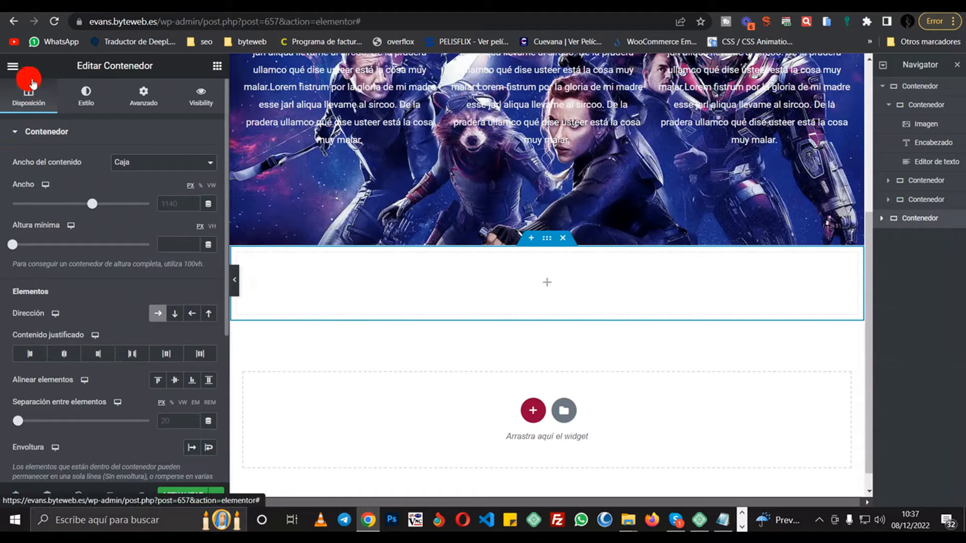
- Find the HTML widget by searching "ht" and place it in the new empty container below the Avengers section
left_click(13, 66)
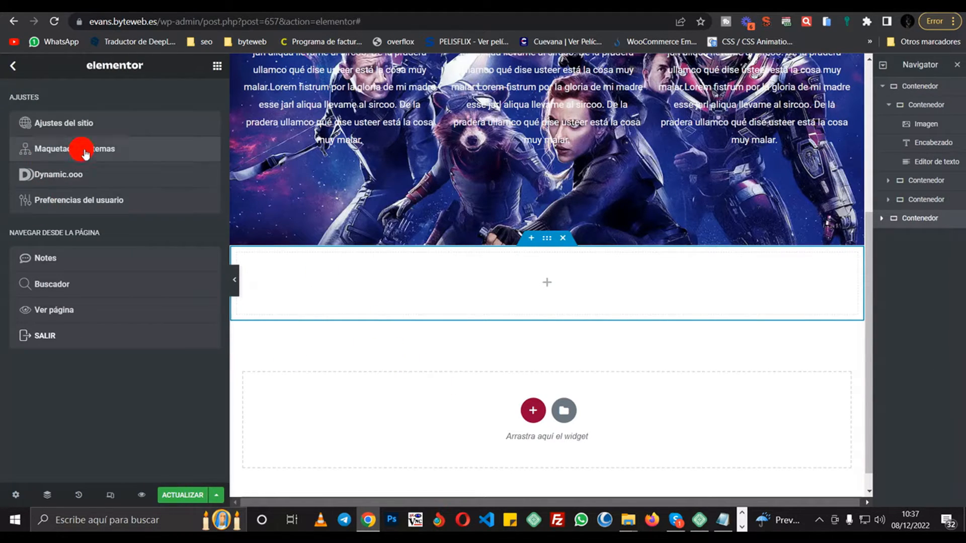
left_click(219, 70)
left_click(132, 110)
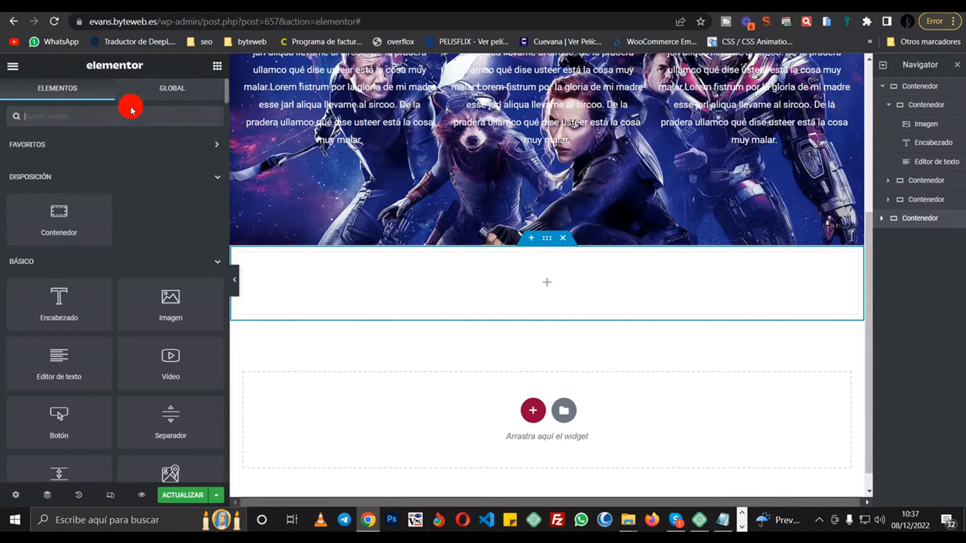
type("t")
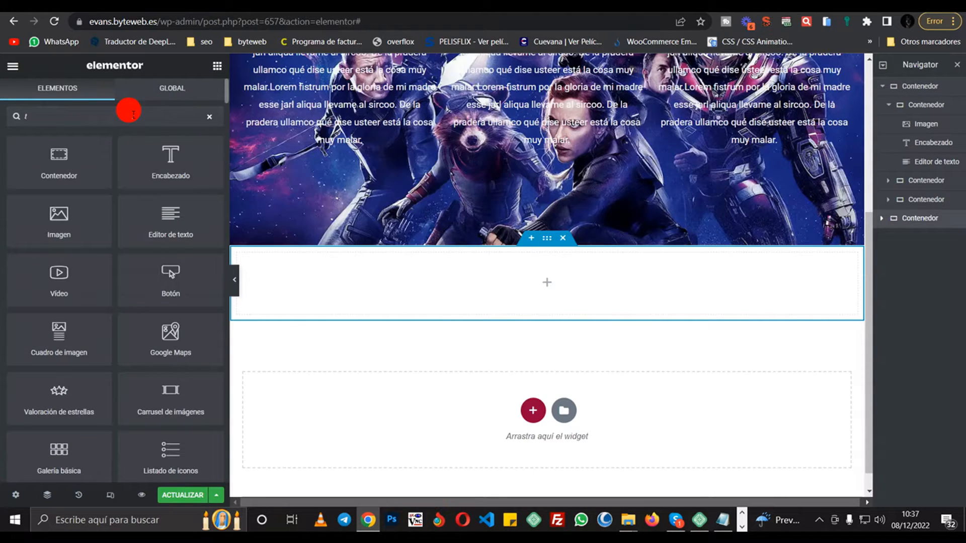
key("BackSpace")
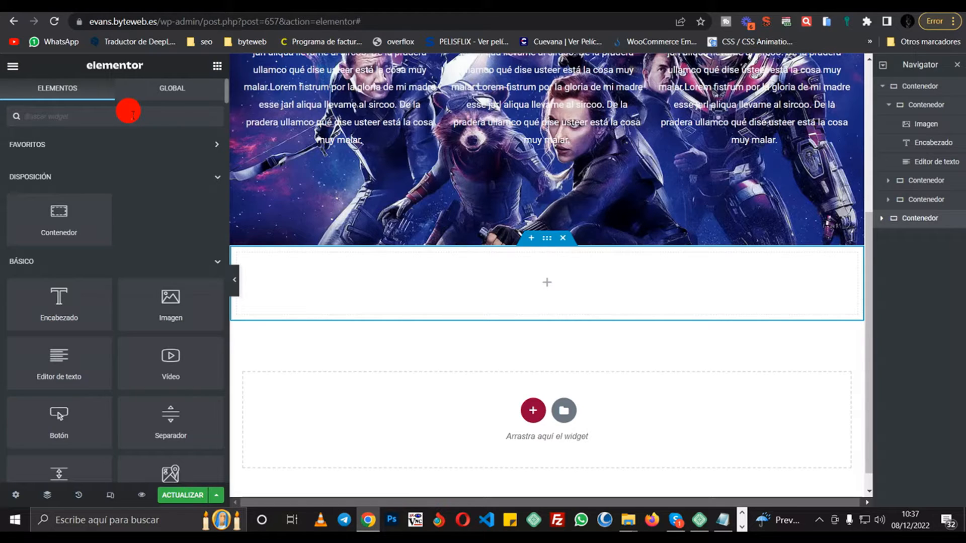
type("ht")
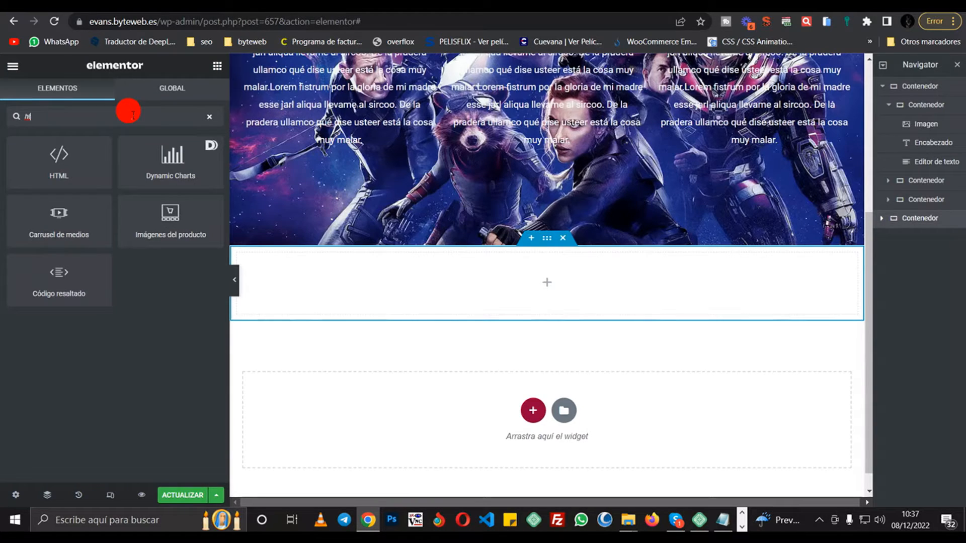
left_click_drag(64, 168, 421, 274)
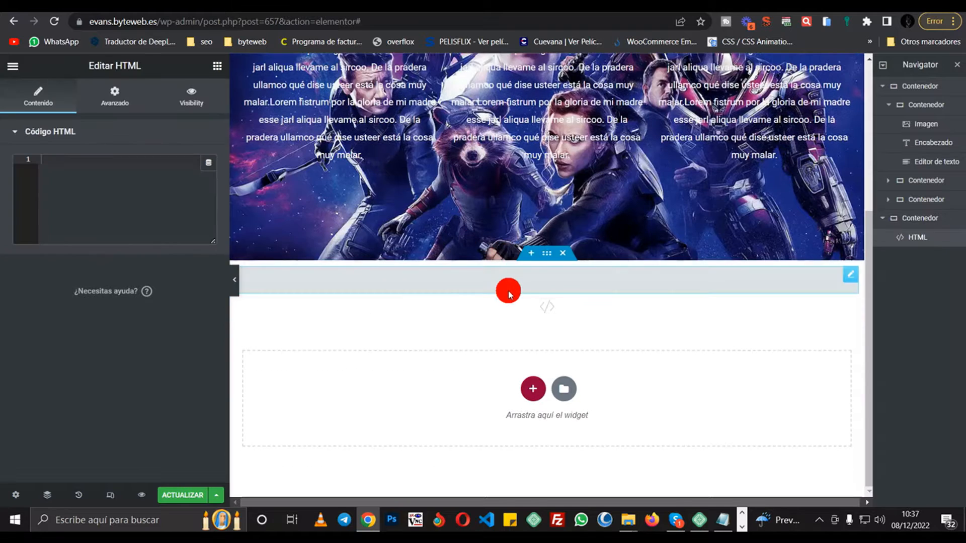
- Switch to Notepad and copy the entire jQuery background-change script
left_click(722, 520)
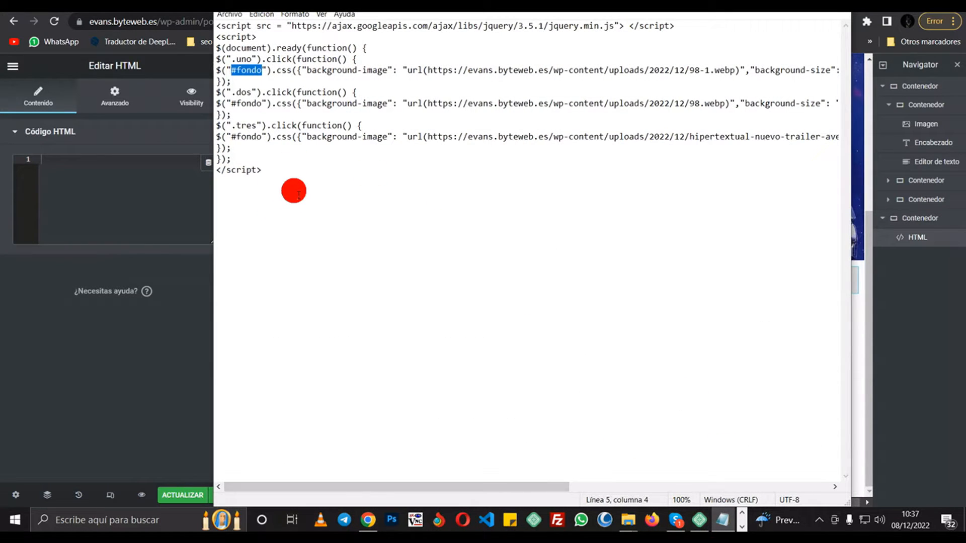
left_click_drag(300, 179, 219, 28)
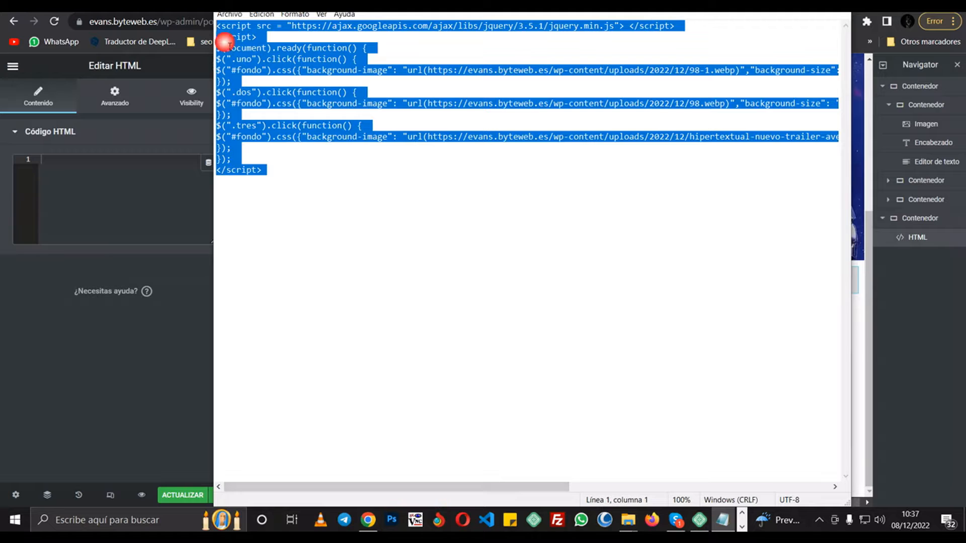
right_click(227, 42)
left_click(246, 80)
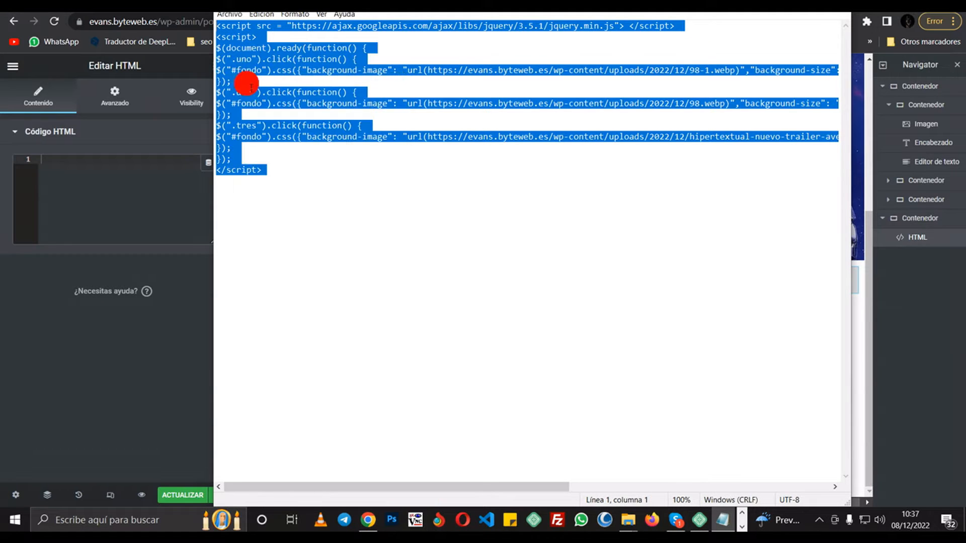
left_click(271, 204)
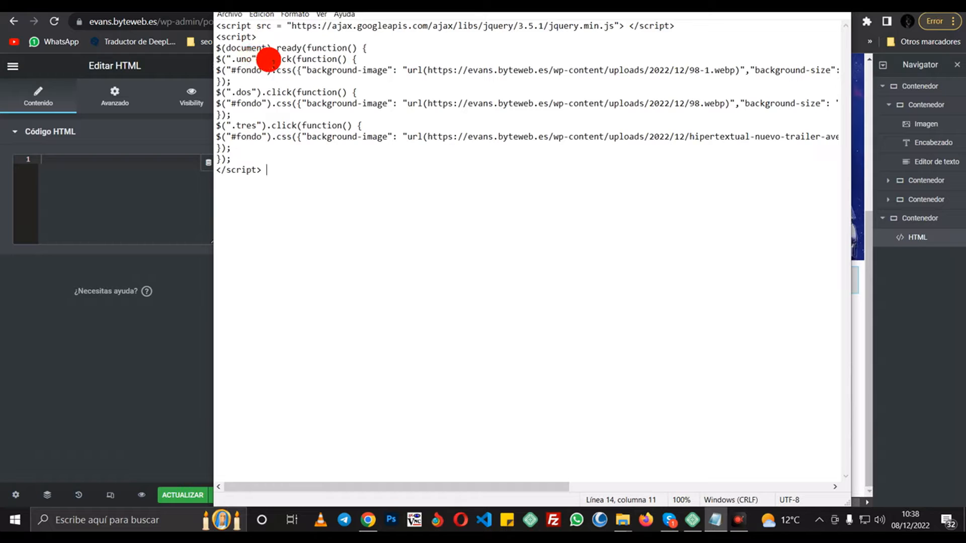
- Examine the script's click events, the #fondo target and the background image URLs for .uno, .dos and .tres
left_click_drag(267, 59, 290, 61)
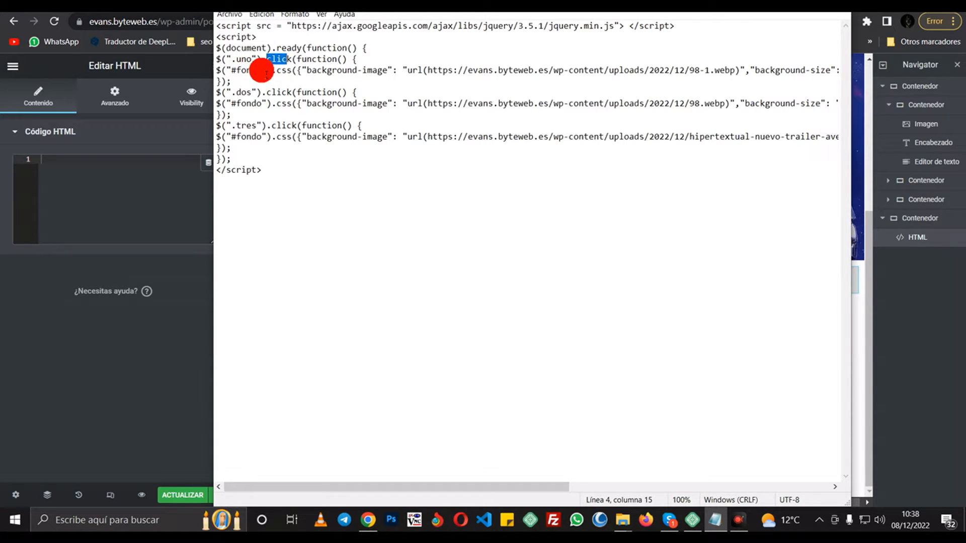
left_click_drag(262, 71, 249, 71)
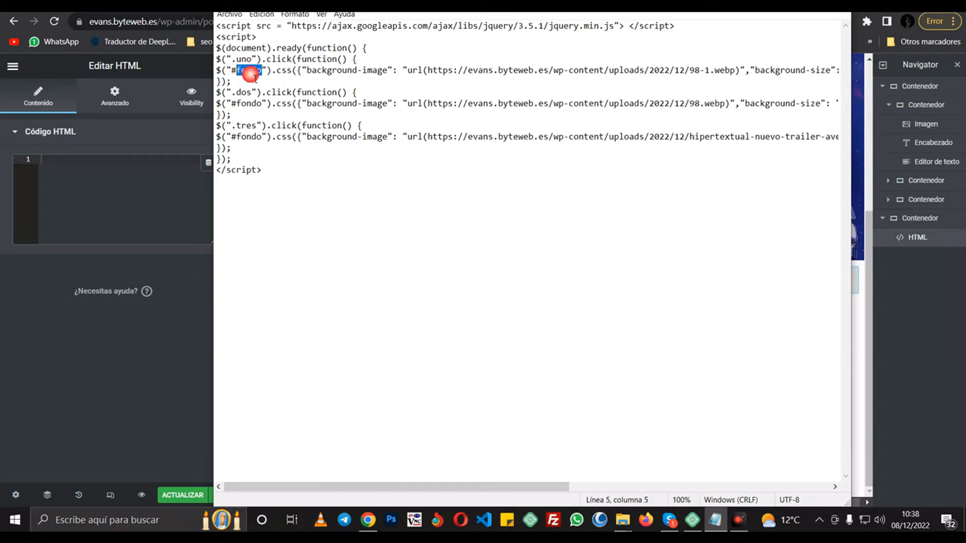
left_click(236, 70)
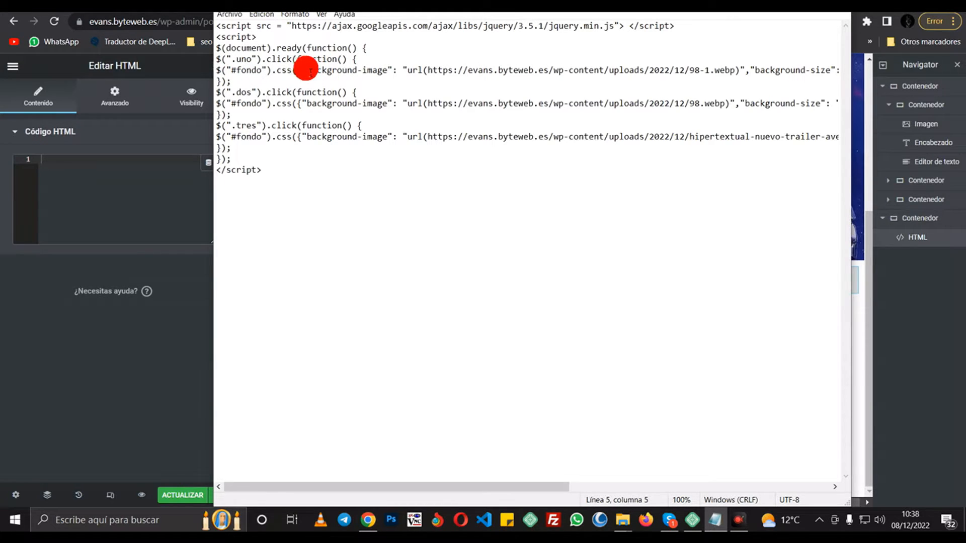
left_click_drag(428, 71, 742, 69)
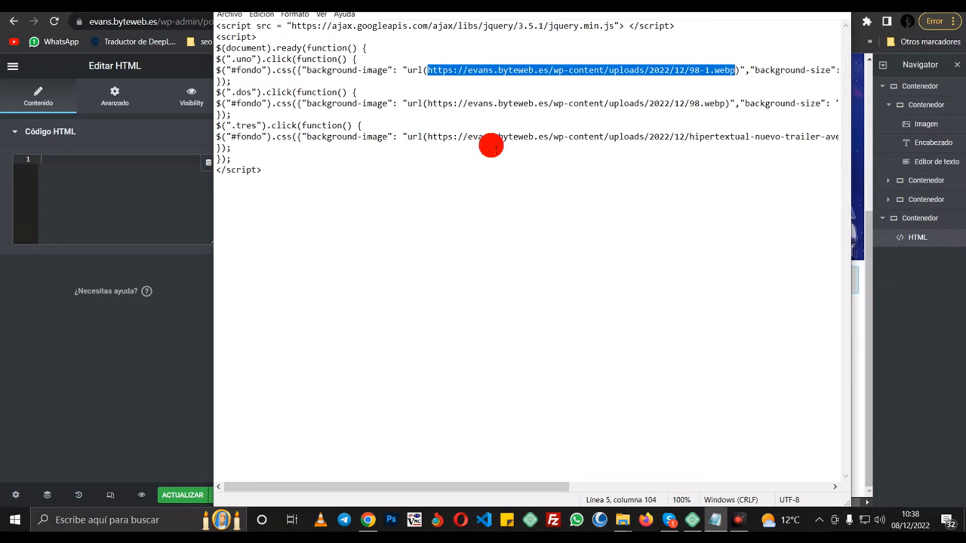
left_click(454, 83)
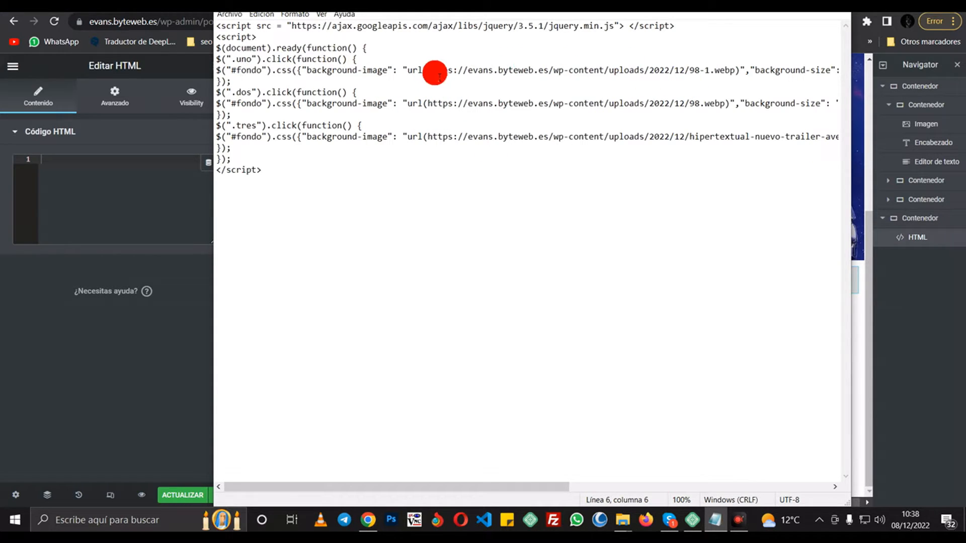
left_click_drag(430, 70, 715, 75)
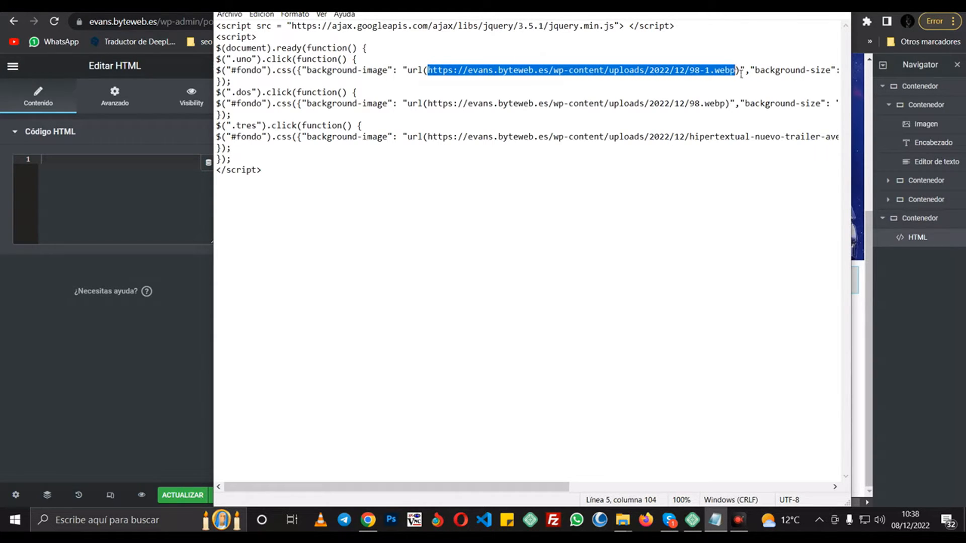
left_click_drag(429, 105, 696, 112)
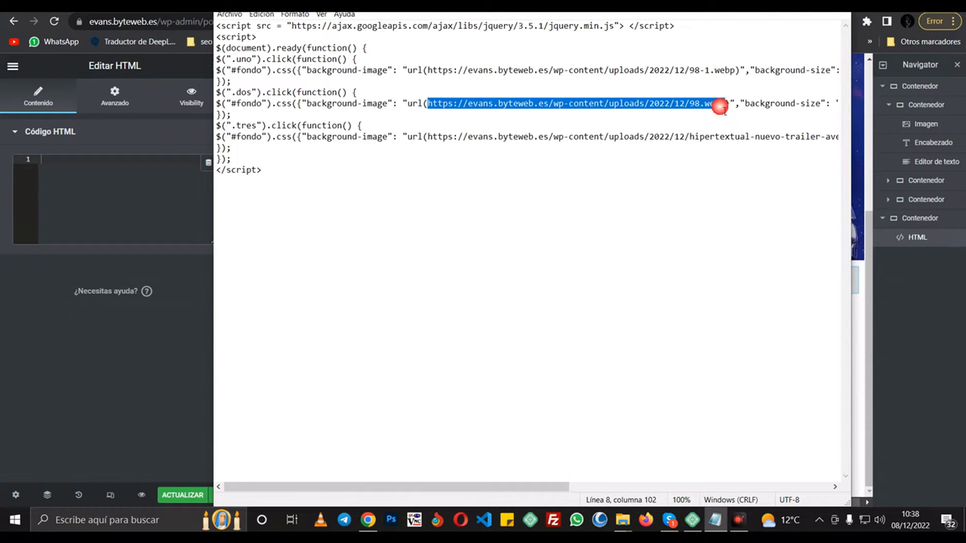
left_click_drag(428, 137, 764, 139)
left_click(693, 246)
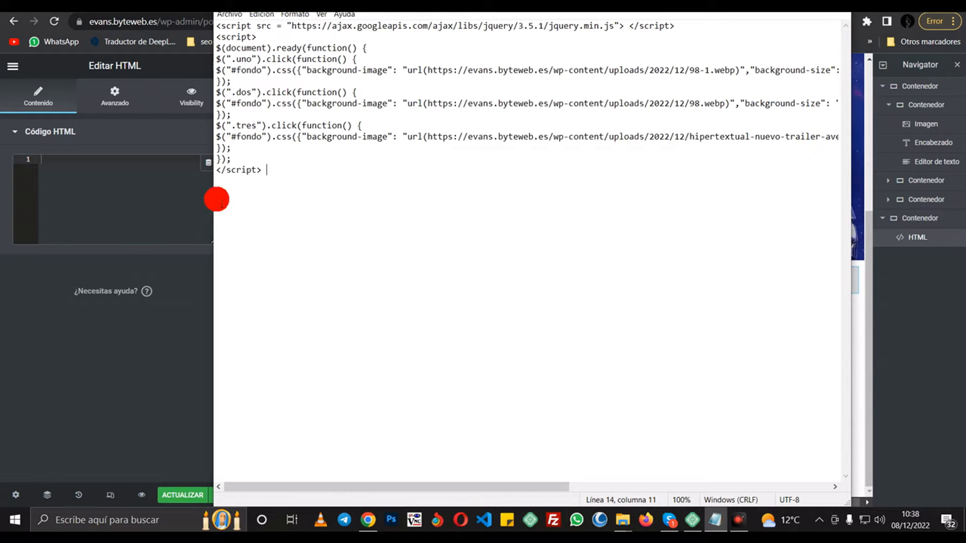
- Copy the whole script from Notepad and paste it into the HTML widget's code in Elementor
left_click_drag(327, 185, 218, 25)
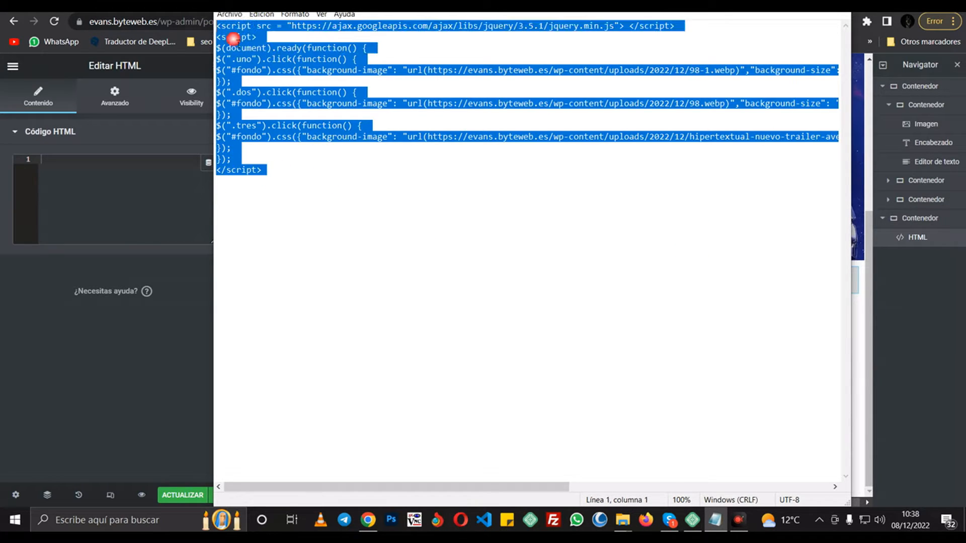
right_click(254, 60)
left_click(262, 75)
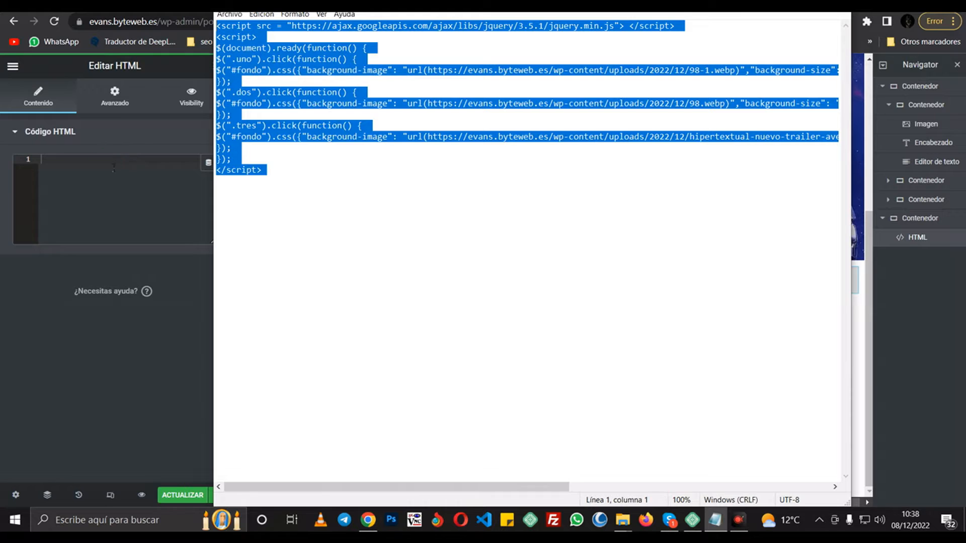
left_click(103, 172)
right_click(100, 167)
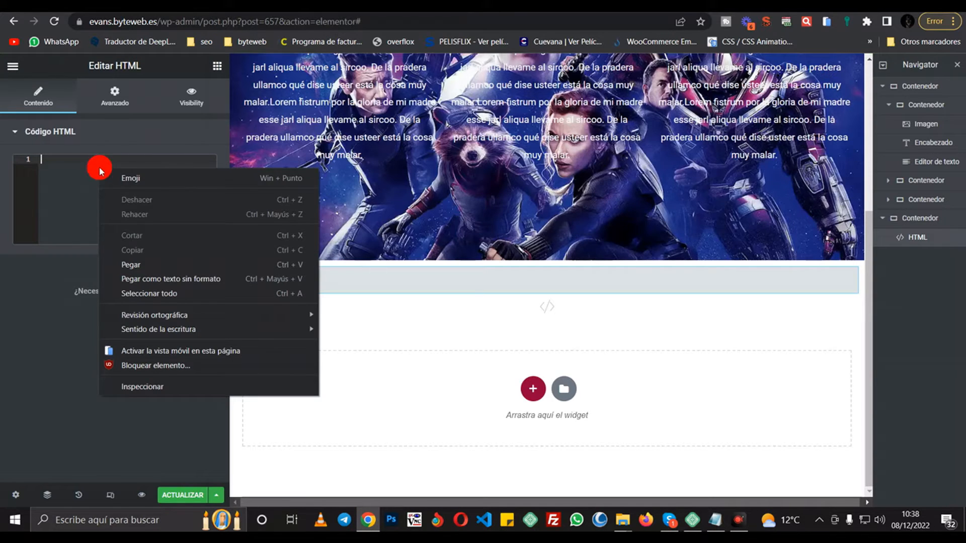
left_click(138, 256)
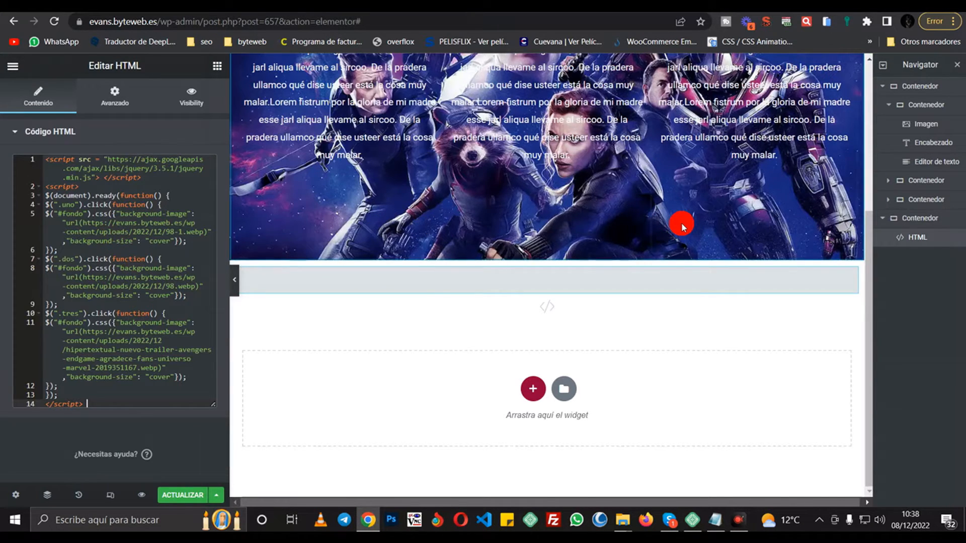
- Update the page to save the HTML widget with its script
scroll(694, 190, "up", 5)
scroll(697, 187, "down", 1)
scroll(697, 187, "down", 2)
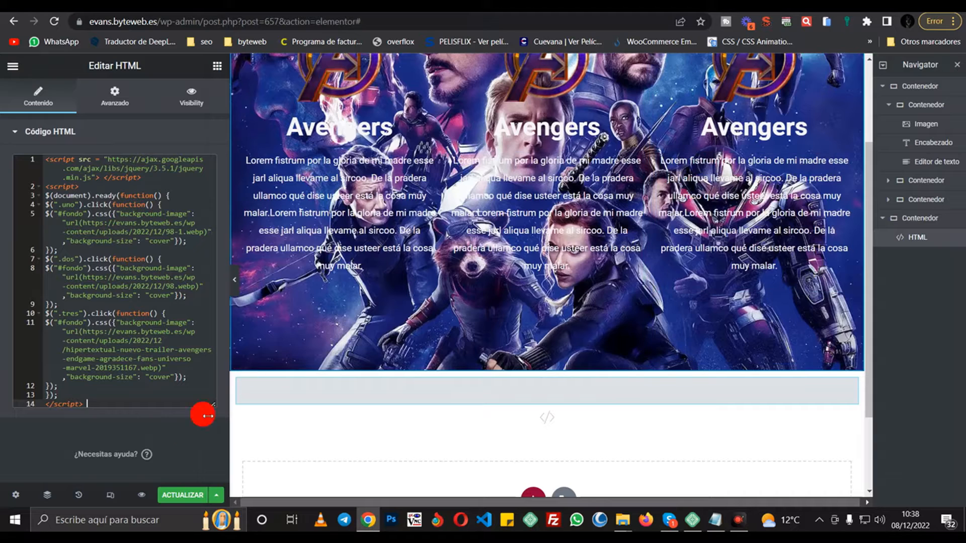
left_click(181, 494)
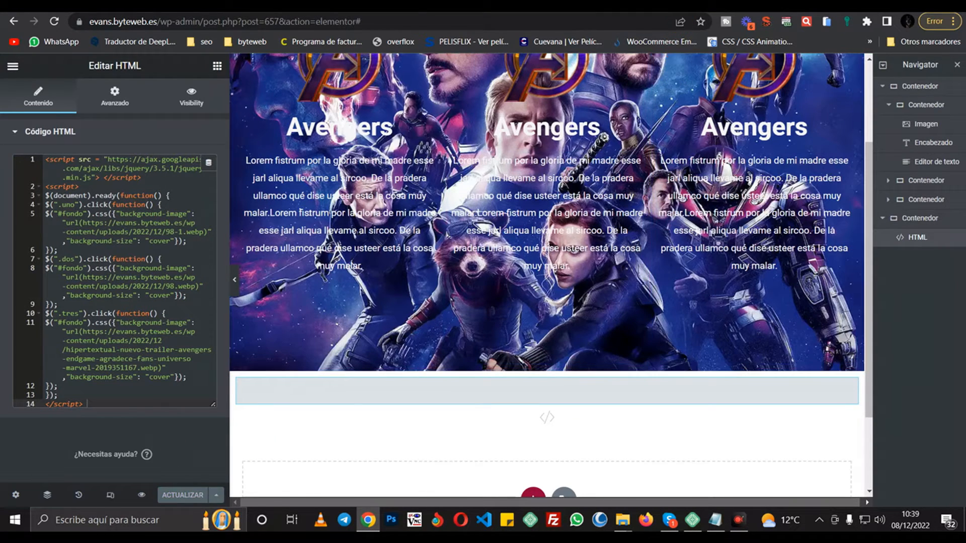
- Switch to the page's preview and load its public address without the preview parameters
left_click(693, 5)
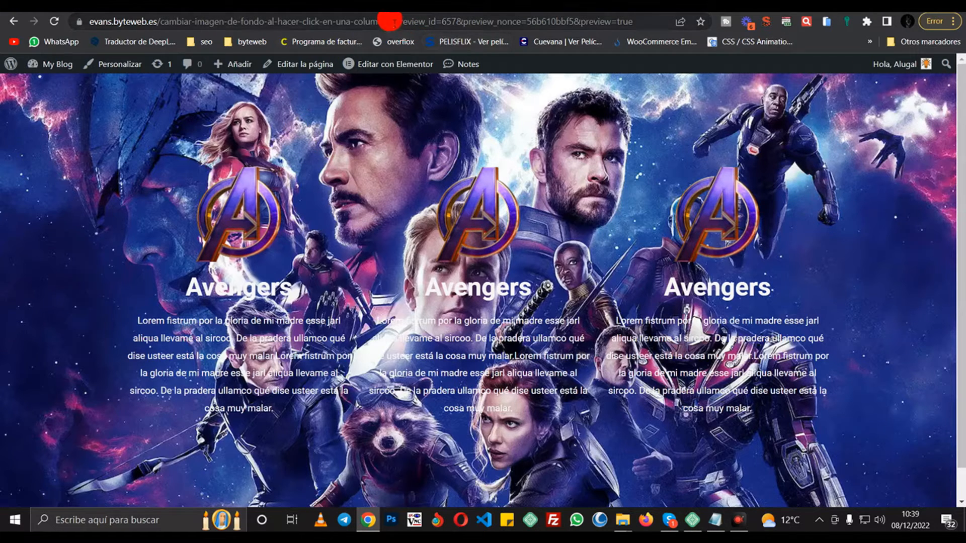
left_click_drag(393, 22, 635, 32)
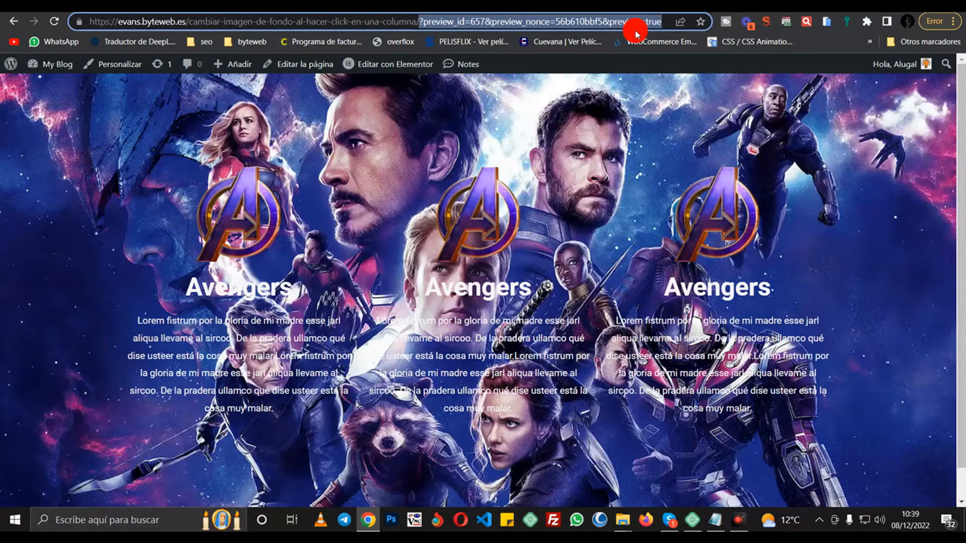
key("BackSpace")
key("Return")
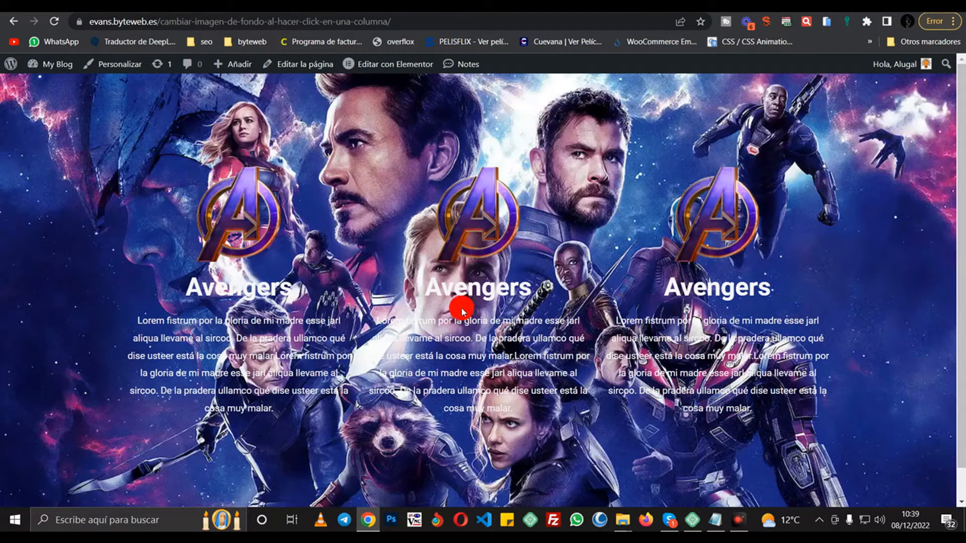
- Test the background change by activating the middle, first and third Avengers columns in varying order
left_click(470, 214)
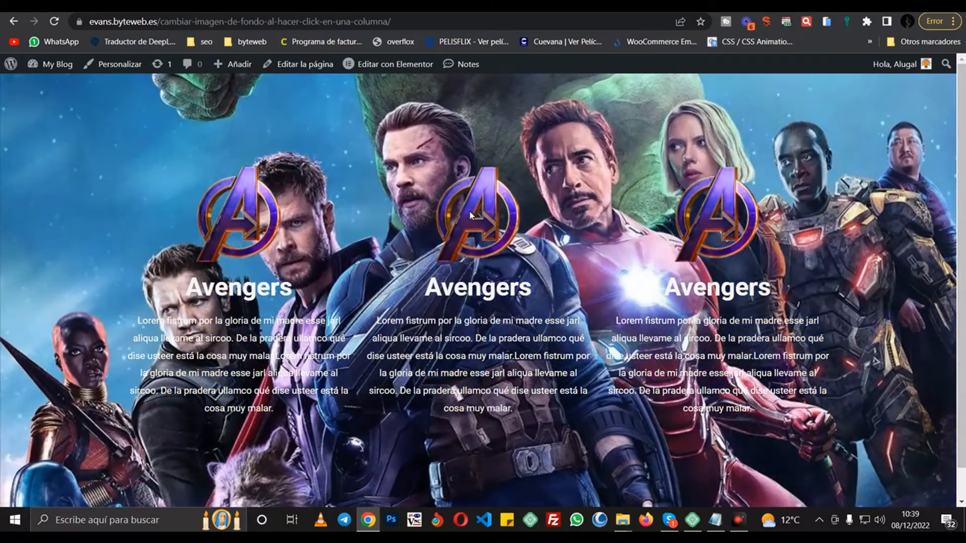
left_click(258, 237)
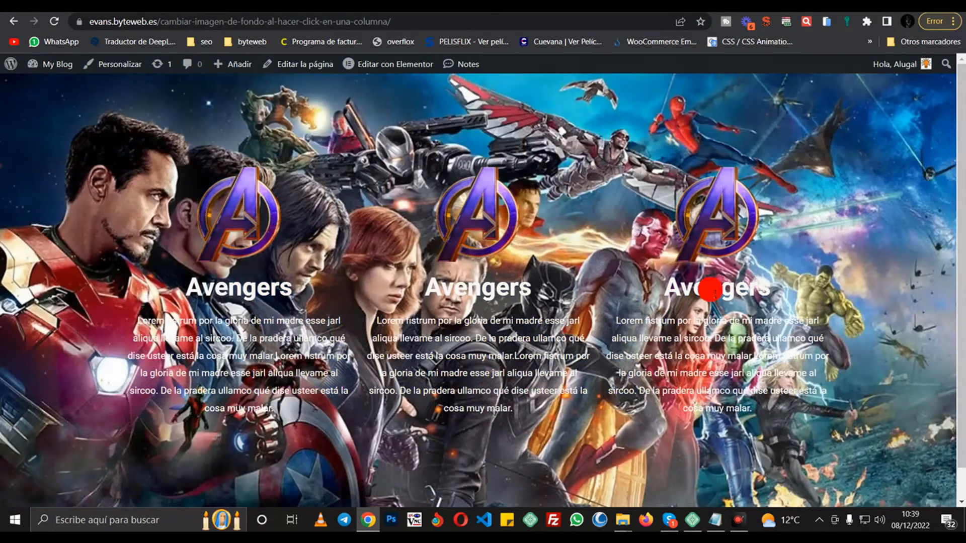
left_click(687, 255)
left_click(485, 244)
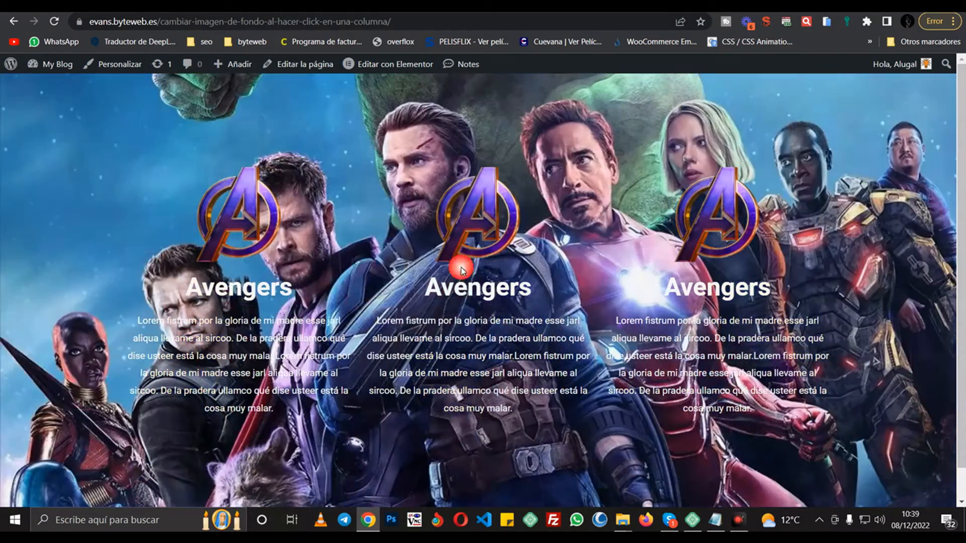
left_click(261, 252)
left_click(685, 234)
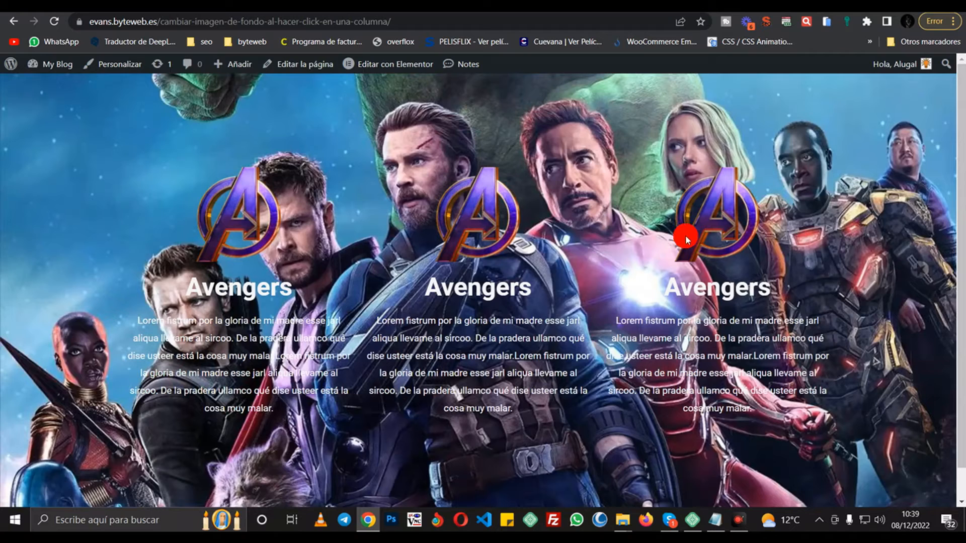
left_click(612, 249)
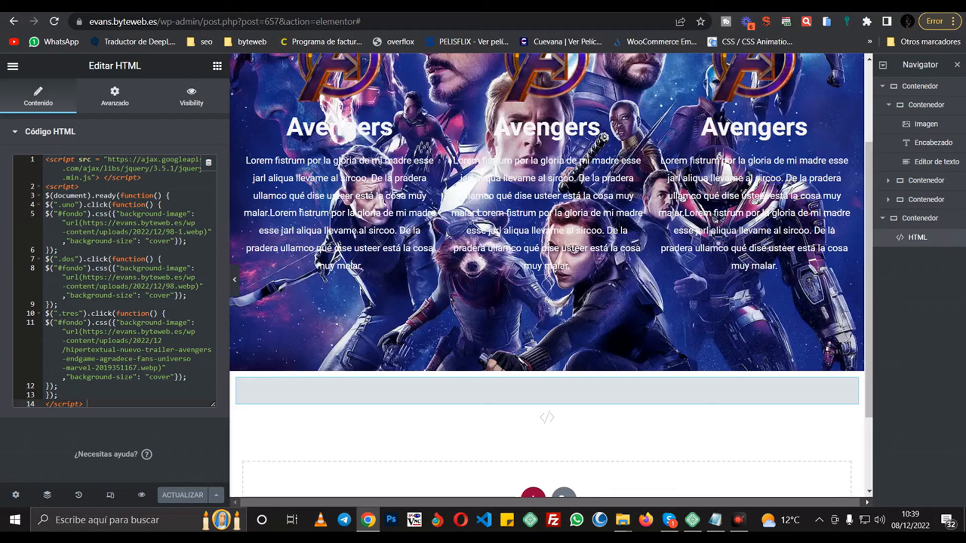
- Return to the Elementor editor, enlarge the HTML code area and duplicate the ".tres" click block directly below itself
left_click_drag(215, 409, 214, 466)
left_click_drag(69, 389, 46, 313)
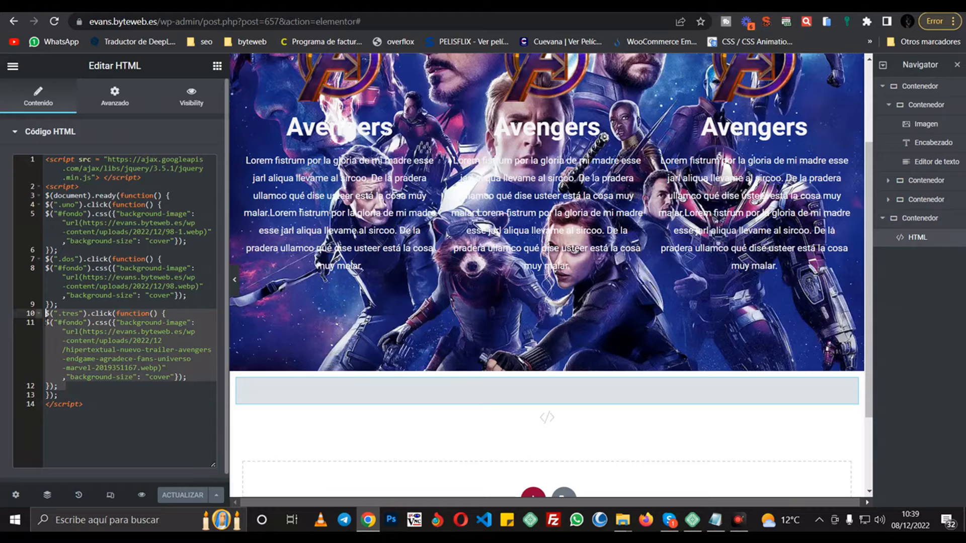
right_click(83, 326)
left_click(114, 152)
left_click(68, 386)
left_click(72, 388)
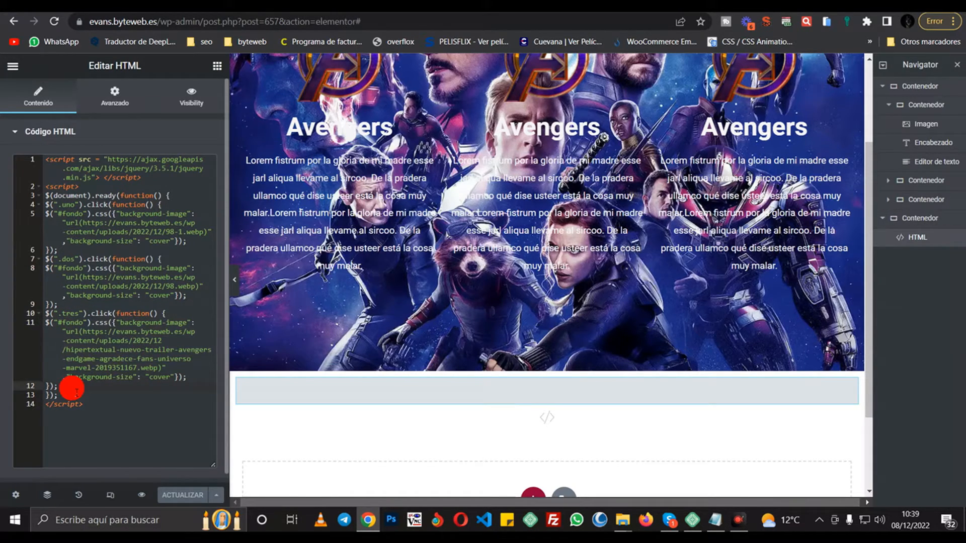
key("Return")
key("ctrl+v")
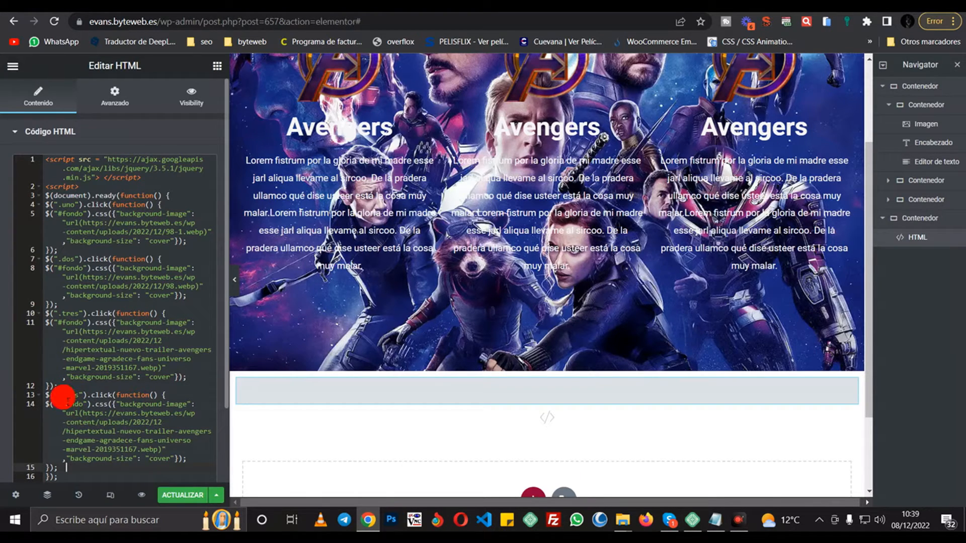
- Change the class selector of the duplicated last click block in the HTML code to ".cuatro"
left_click(62, 395)
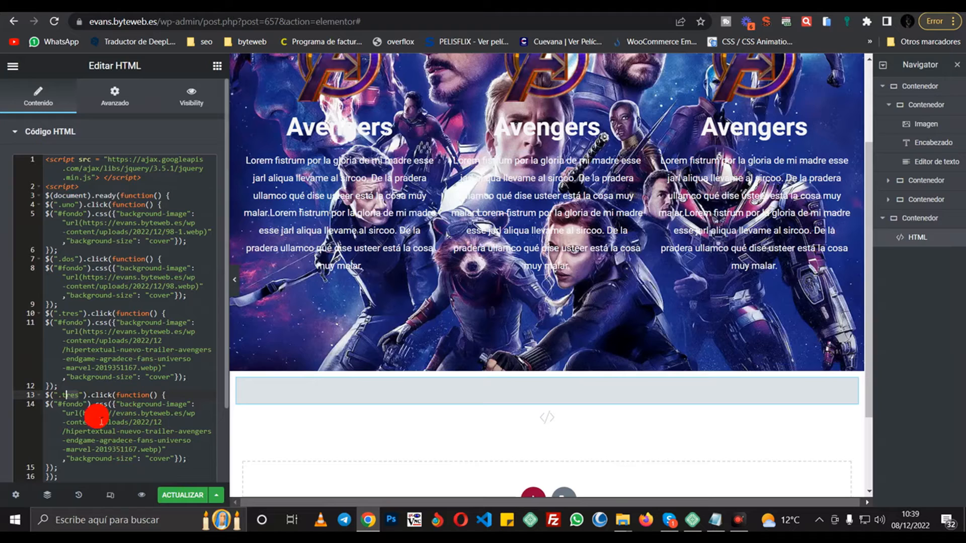
left_click_drag(63, 413, 147, 455)
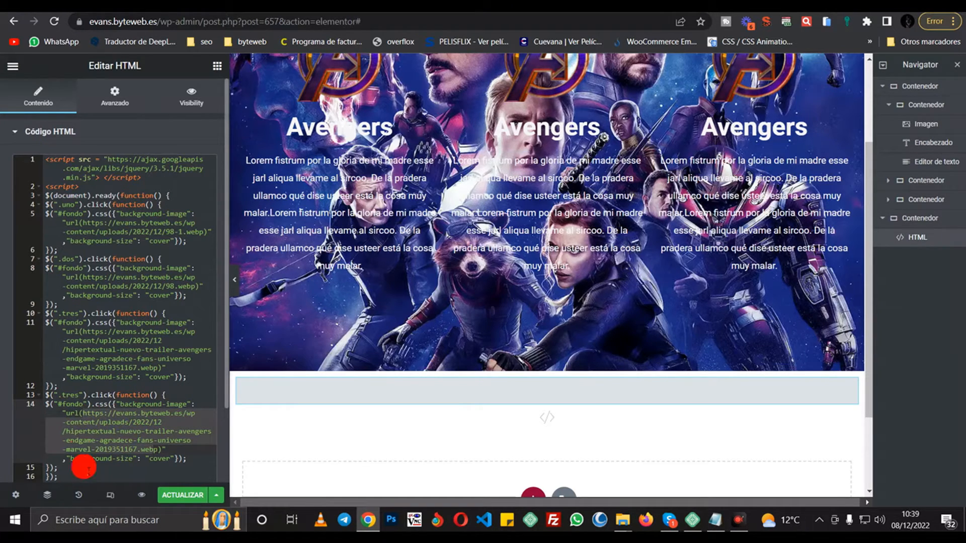
left_click(63, 396)
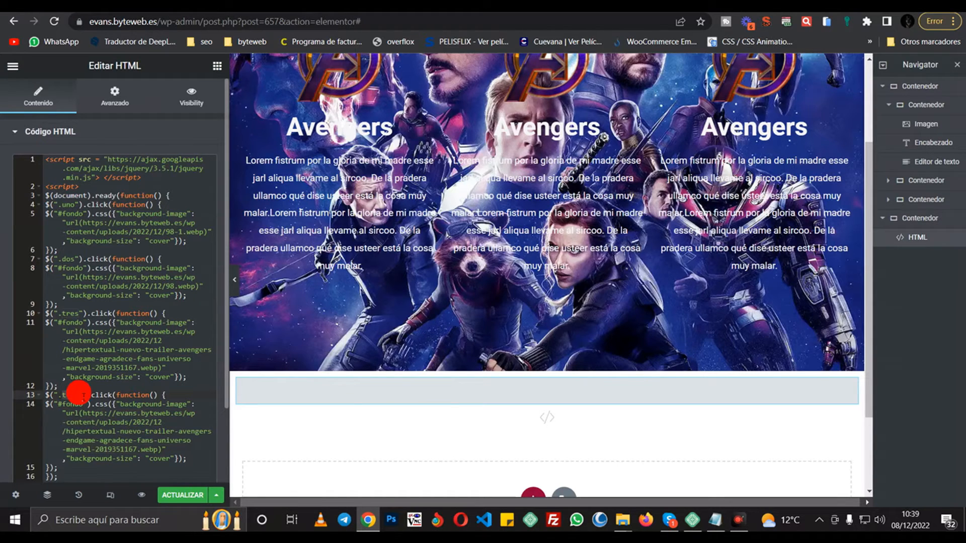
type("cuatro\"")
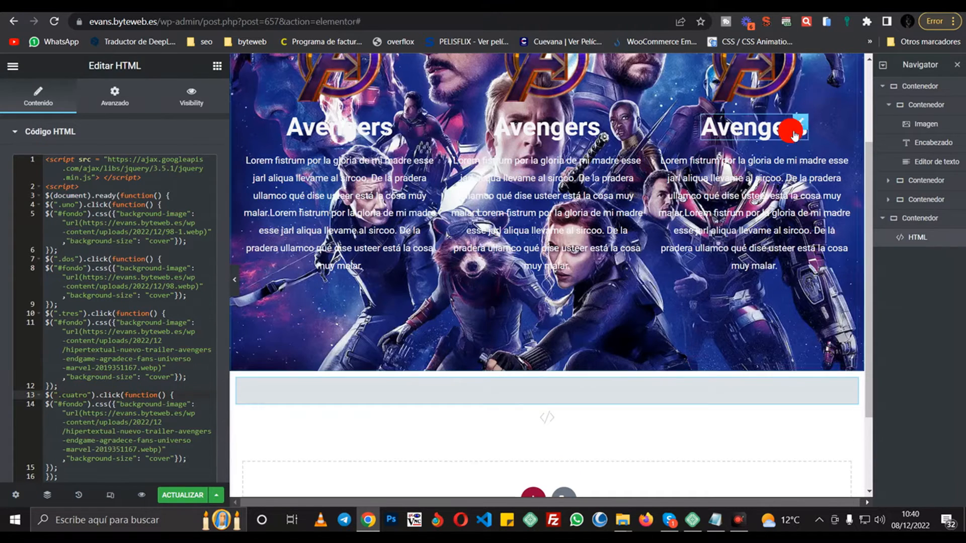
- Duplicate the third Avengers column container to create a fourth column
scroll(770, 147, "up", 3)
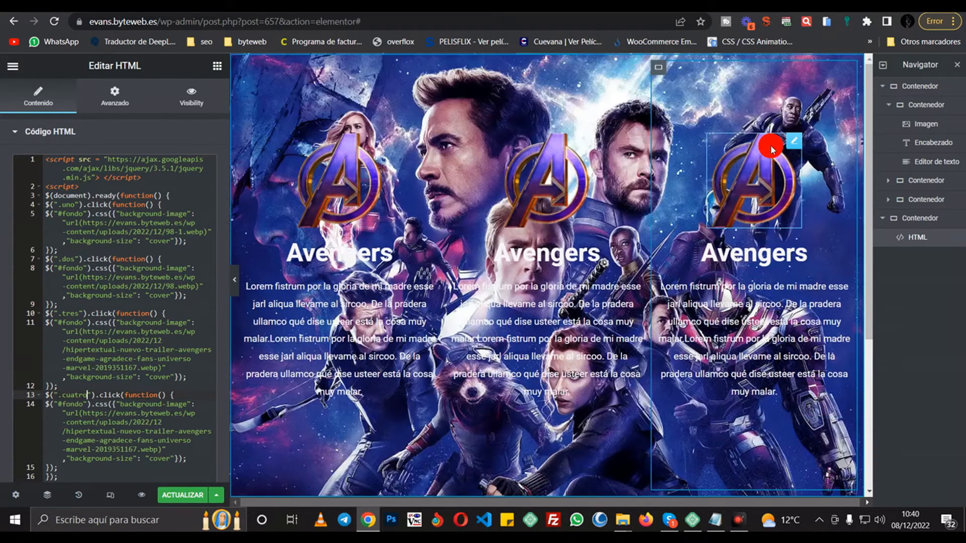
right_click(660, 64)
left_click(693, 93)
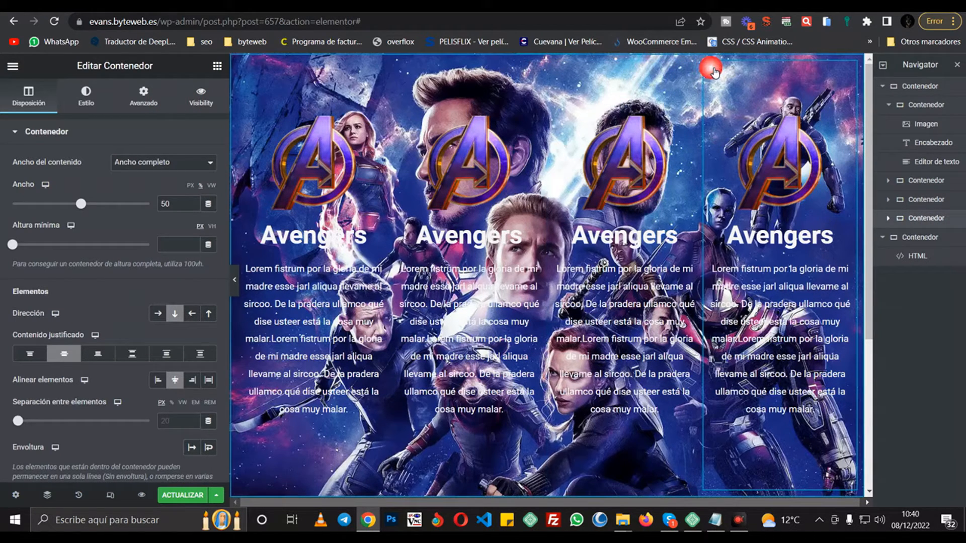
- Set the fourth column container's CSS class to "cuatro" and update the page
left_click(144, 96)
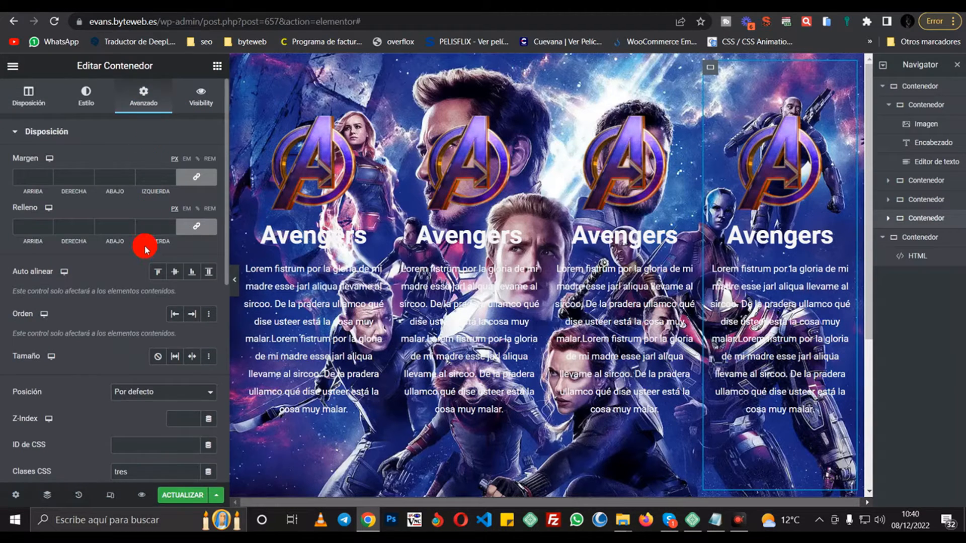
scroll(136, 302, "down", 3)
left_click_drag(127, 315, 112, 326)
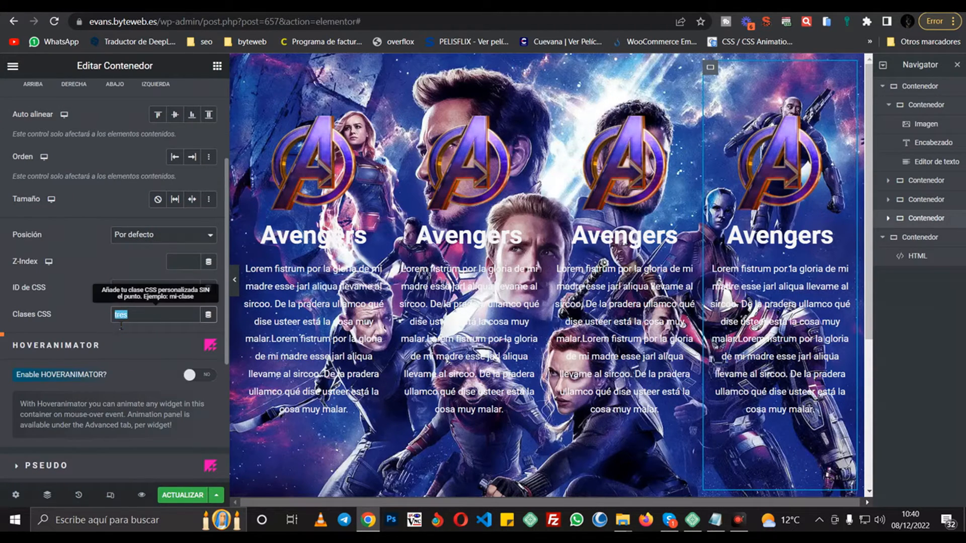
left_click(117, 321)
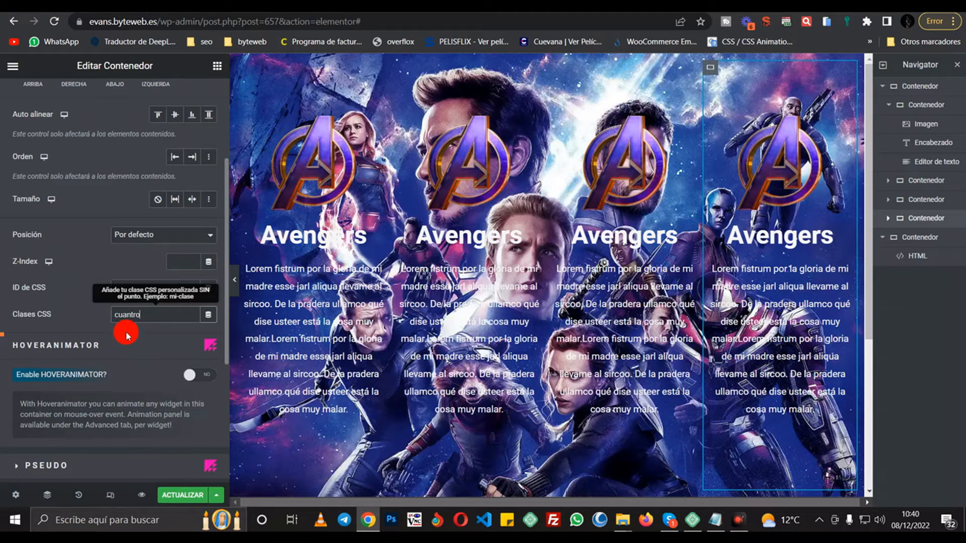
left_click(130, 318)
key("BackSpace")
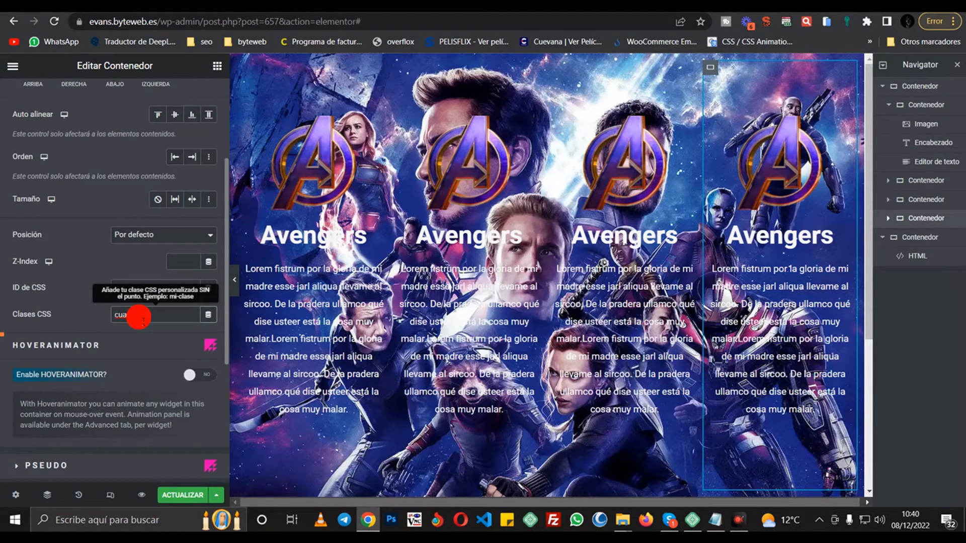
left_click(197, 494)
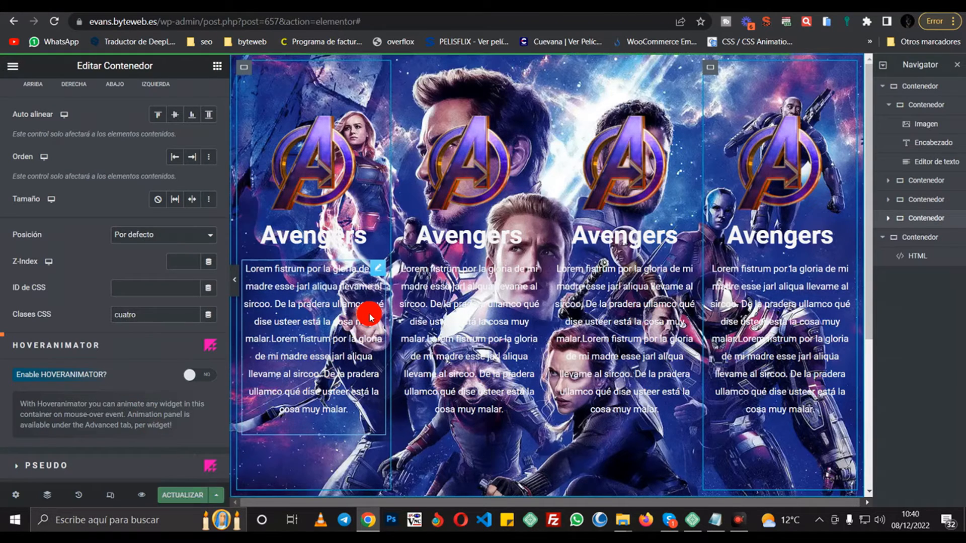
- Switch to the page preview, reload it and test the background change by activating the four Avengers columns in varying order
left_click(679, 6)
key("F5")
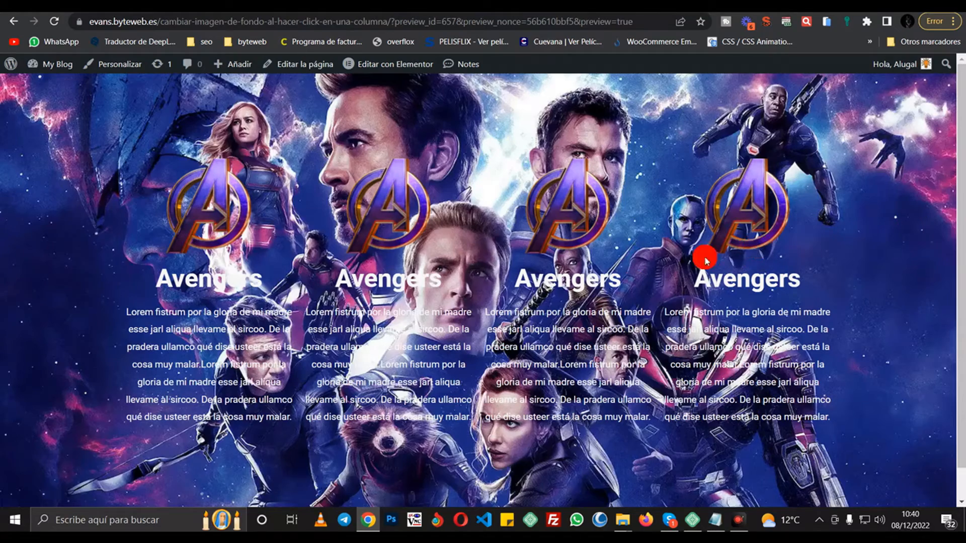
left_click(195, 229)
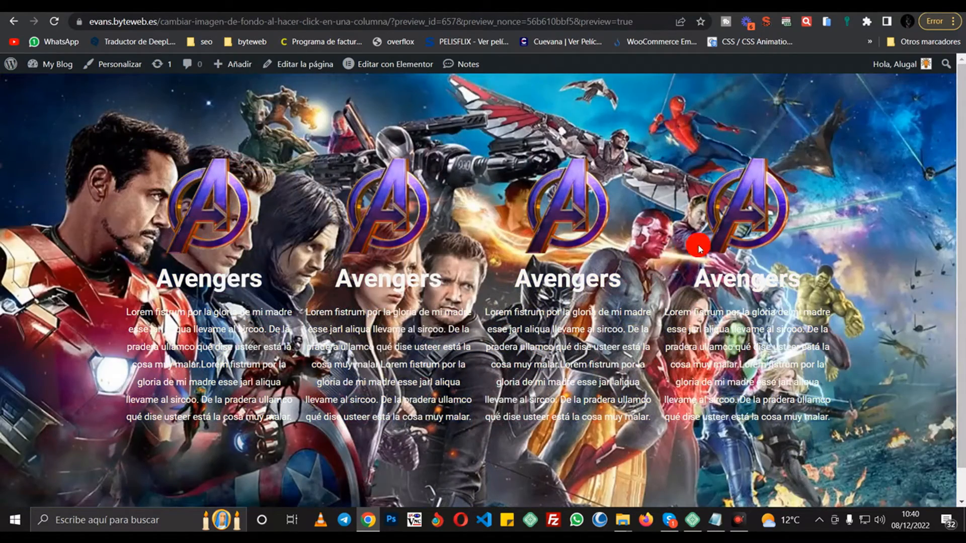
left_click(737, 215)
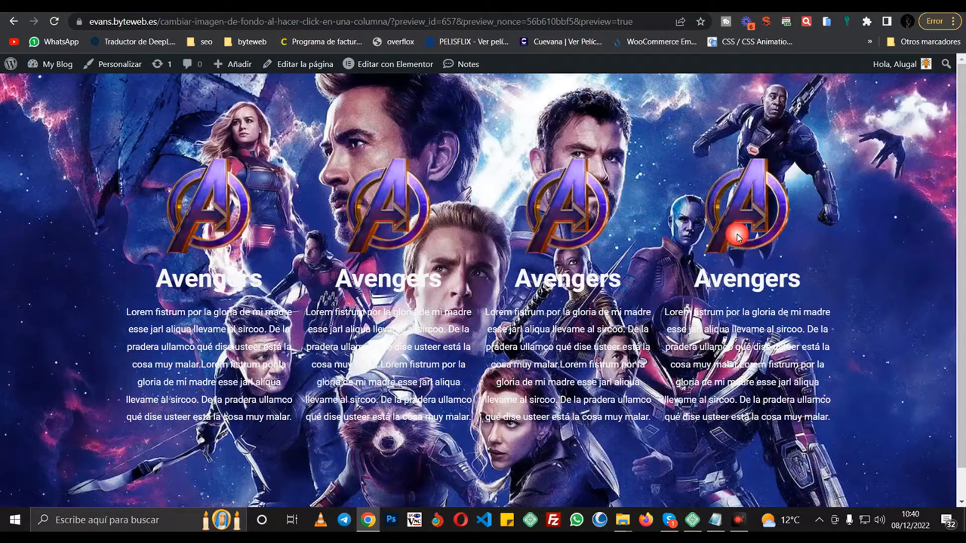
left_click(413, 220)
left_click(707, 231)
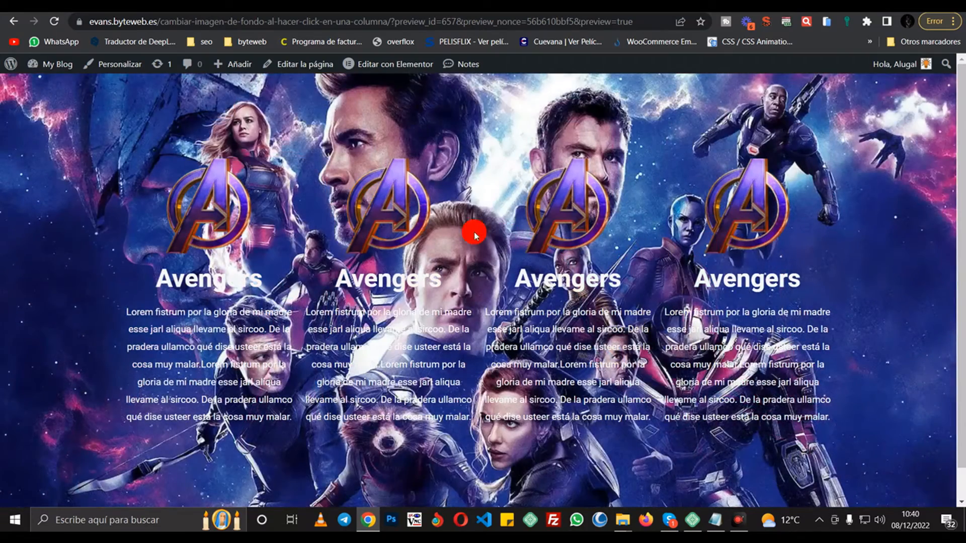
left_click(212, 235)
left_click(571, 211)
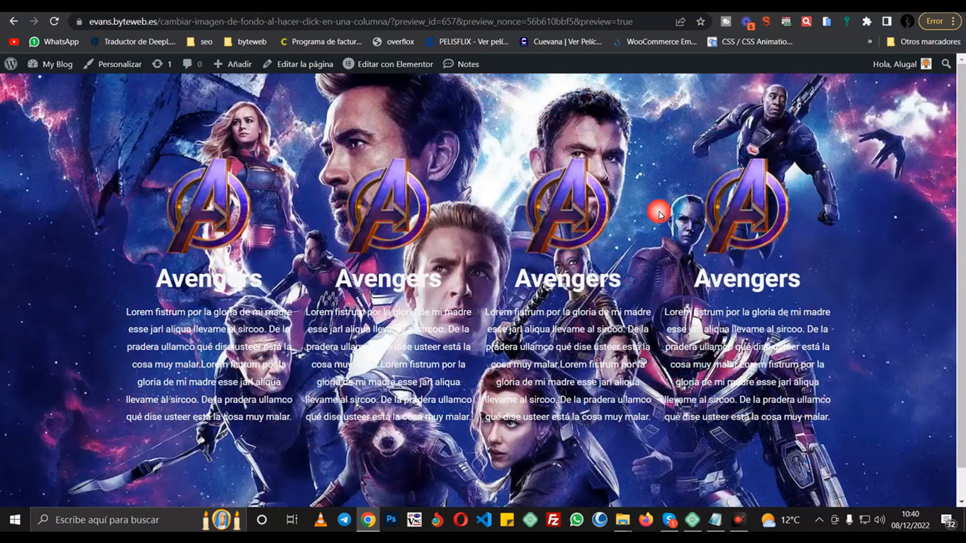
left_click(390, 256)
left_click(221, 270)
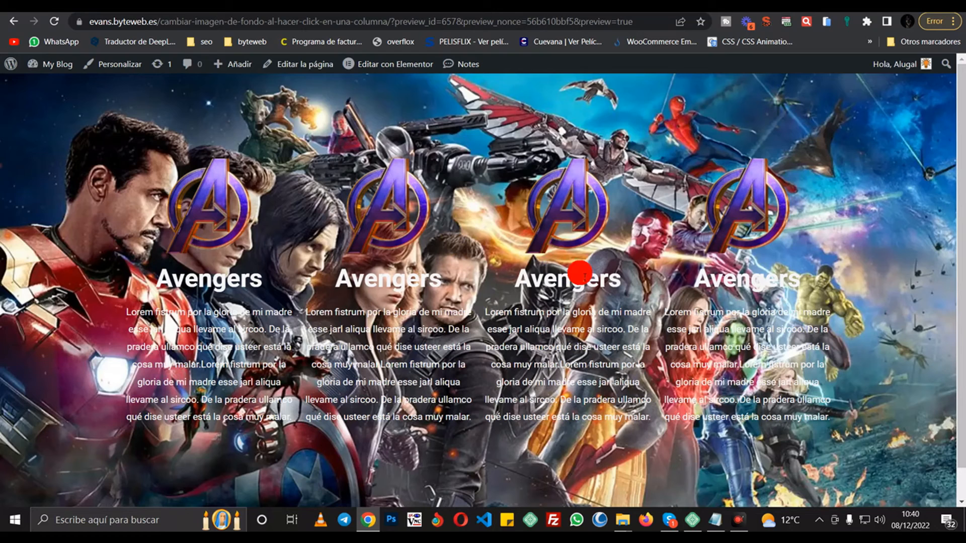